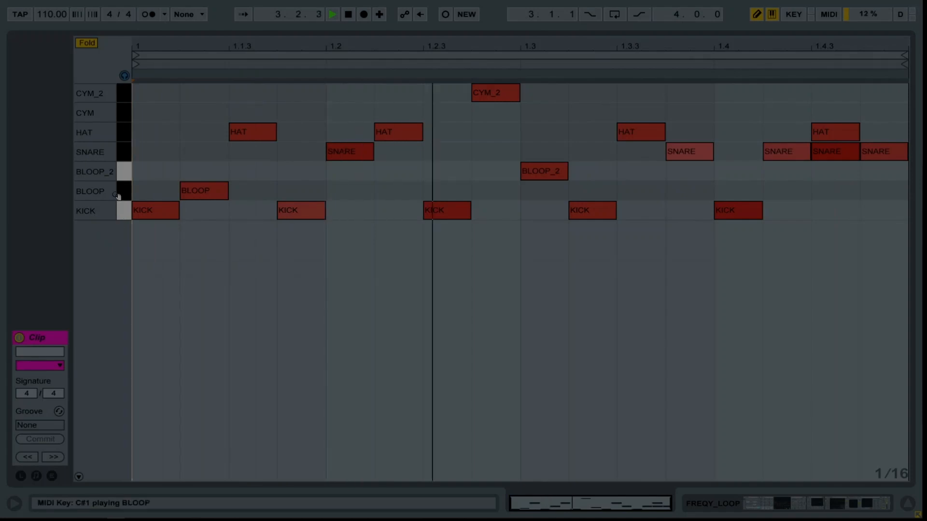
# Set the project tempo to 140 BPM and stop playback of the drum pattern.
pyautogui.click(65, 16)
pyautogui.write('140')
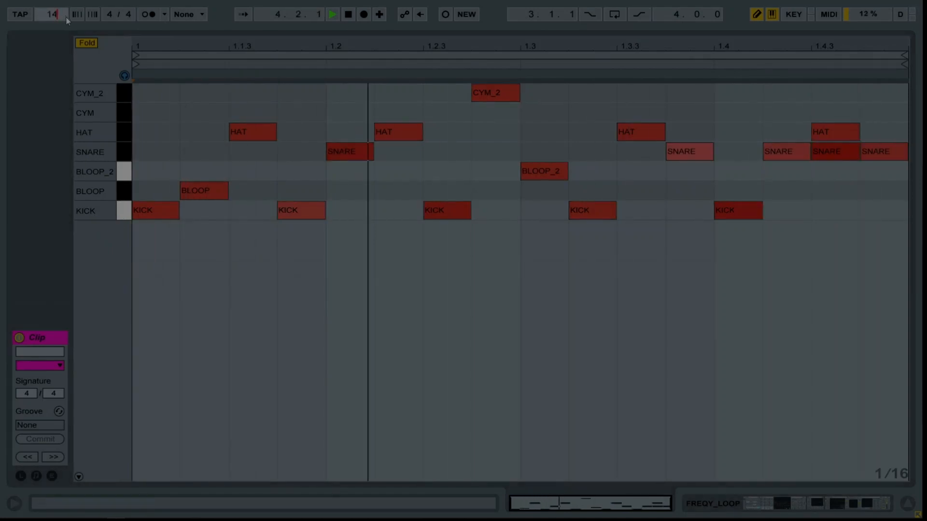
pyautogui.press('Return')
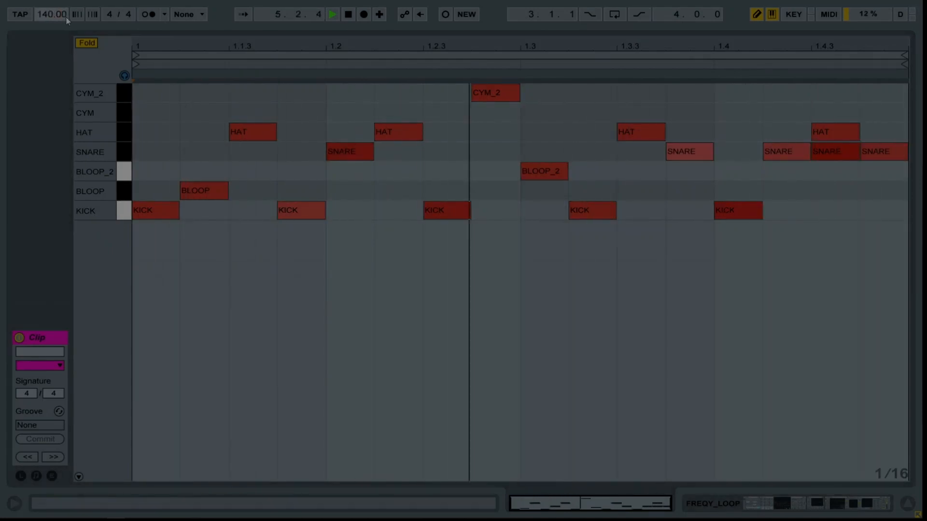
pyautogui.press('space')
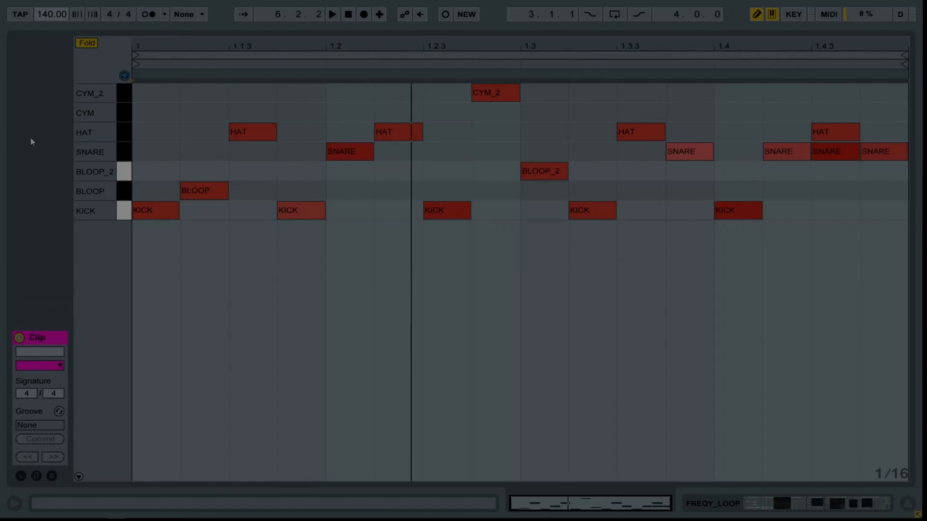
# Audition each drum row in the MIDI clip in turn, from KICK up through CYM_2.
pyautogui.click(126, 213)
pyautogui.click(127, 191)
pyautogui.click(129, 173)
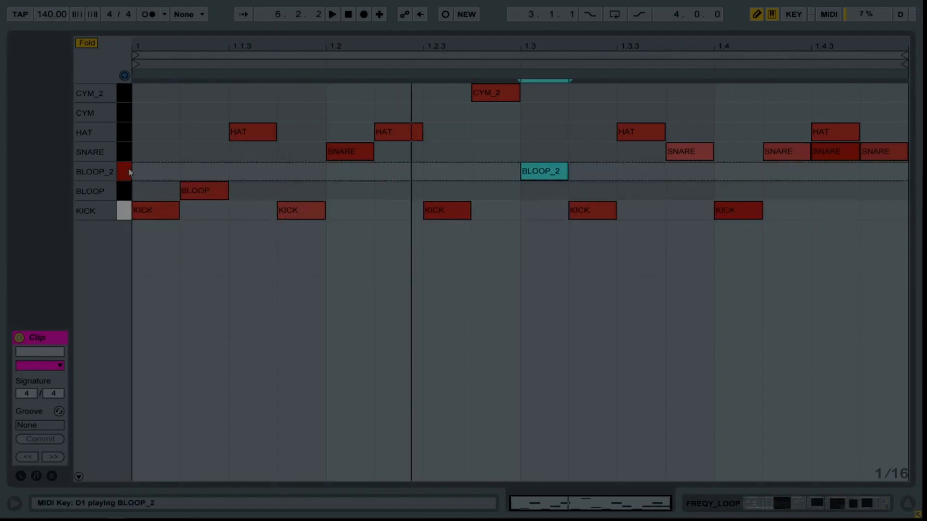
pyautogui.click(125, 150)
pyautogui.click(125, 134)
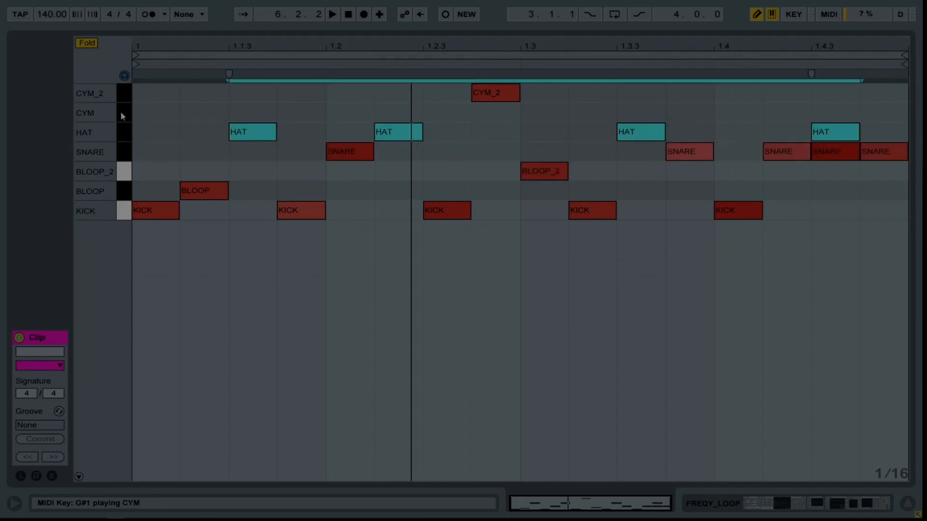
pyautogui.click(121, 114)
pyautogui.click(124, 97)
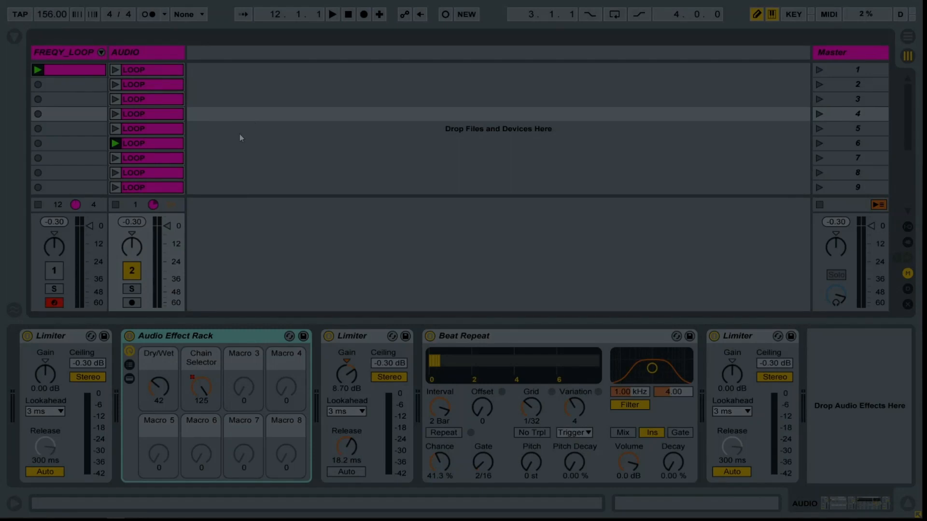
# Launch the sixth LOOP clip on the AUDIO track.
pyautogui.click(118, 144)
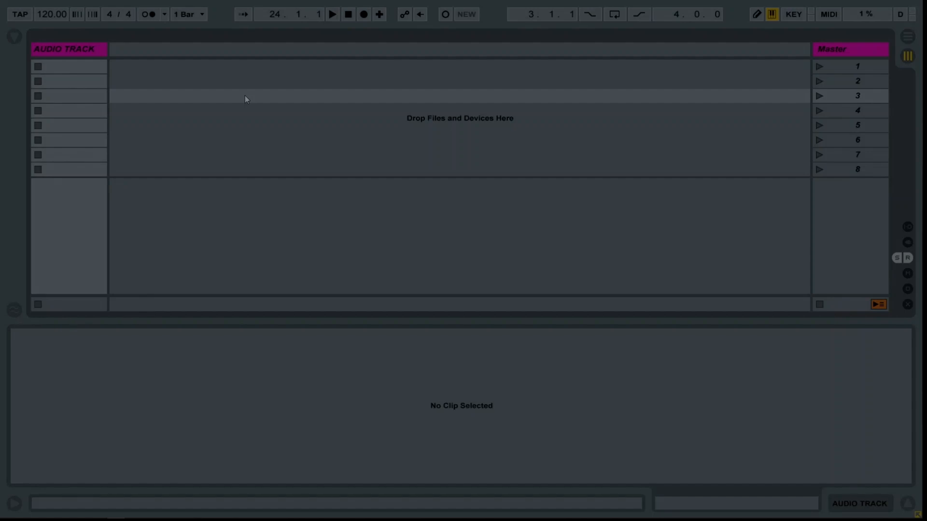
# Load Freeze FREQY_LOOP.wav from the browser into the first clip slot of AUDIO TRACK and hide the browser.
pyautogui.click(16, 41)
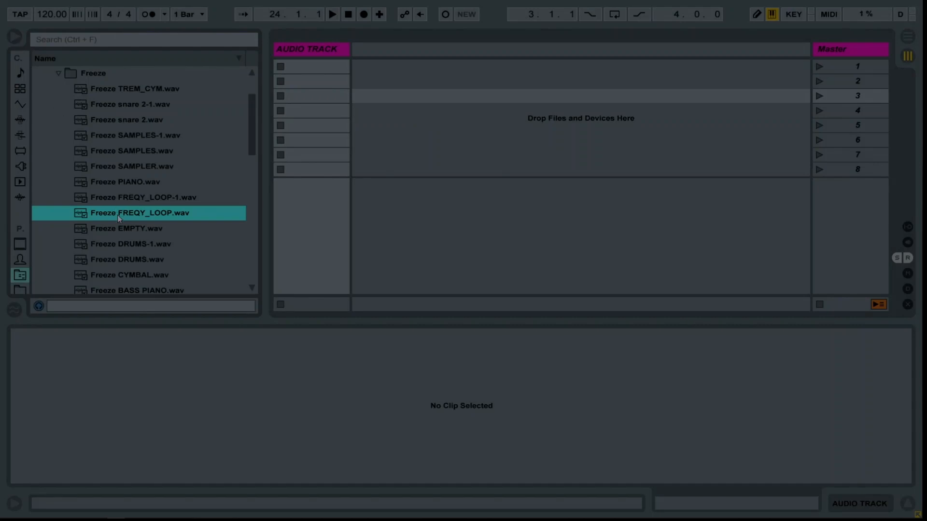
pyautogui.moveTo(117, 215); pyautogui.dragTo(312, 67)
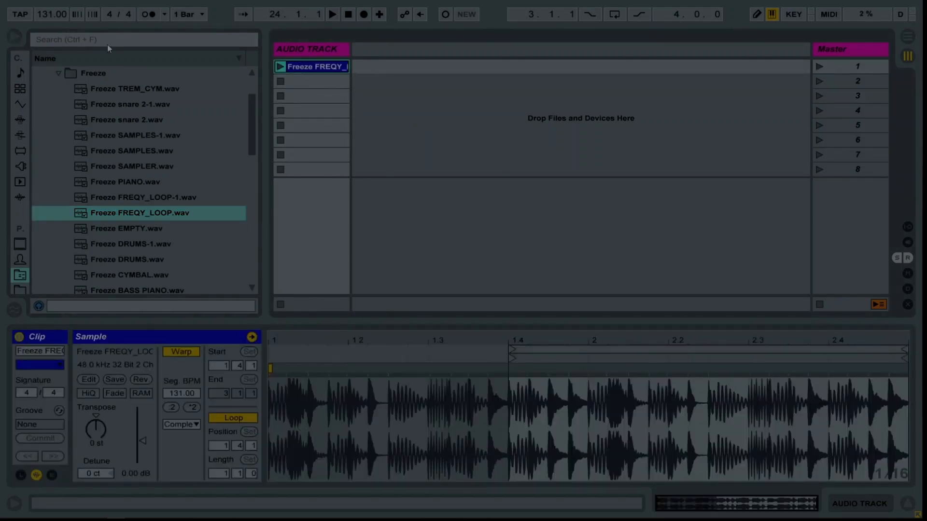
pyautogui.click(14, 37)
# Recolour the new audio clip magenta to match its track and rename it LOOP.
pyautogui.rightClick(71, 67)
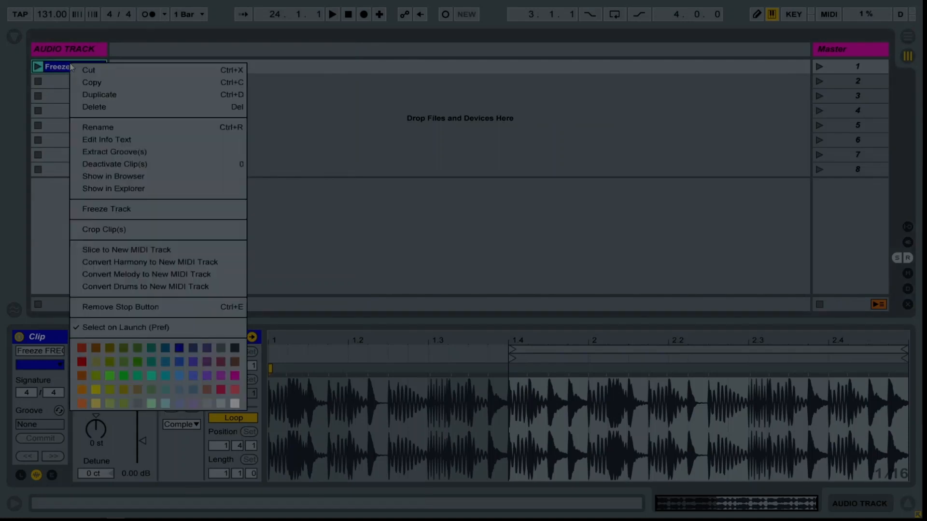
pyautogui.click(236, 375)
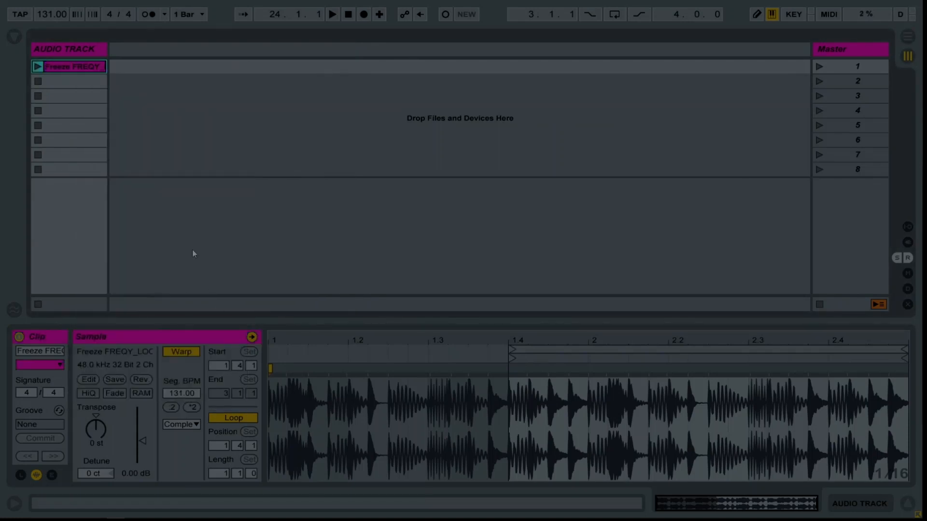
pyautogui.hotkey('ctrl', 'r')
pyautogui.write('LOOP')
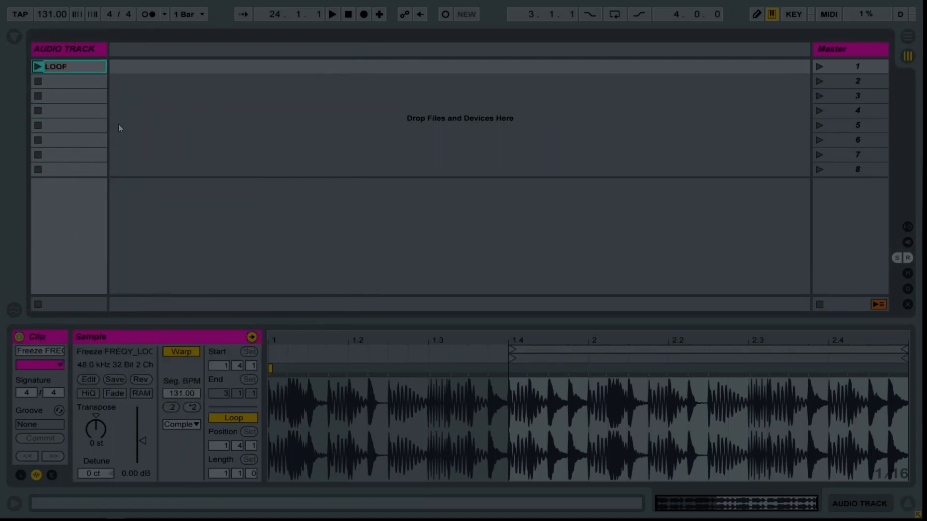
pyautogui.press('Return')
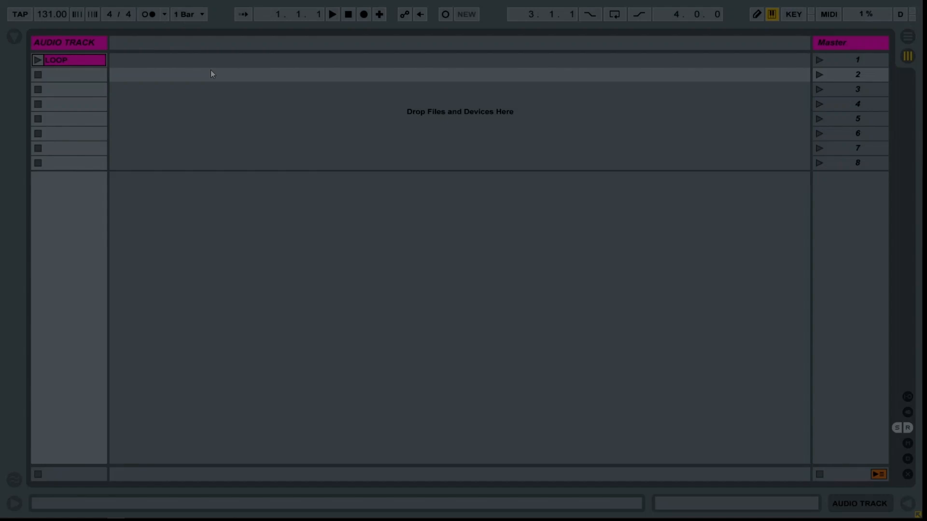
# Play the LOOP clip briefly, stop it, and set the project tempo to 120 BPM.
pyautogui.click(37, 59)
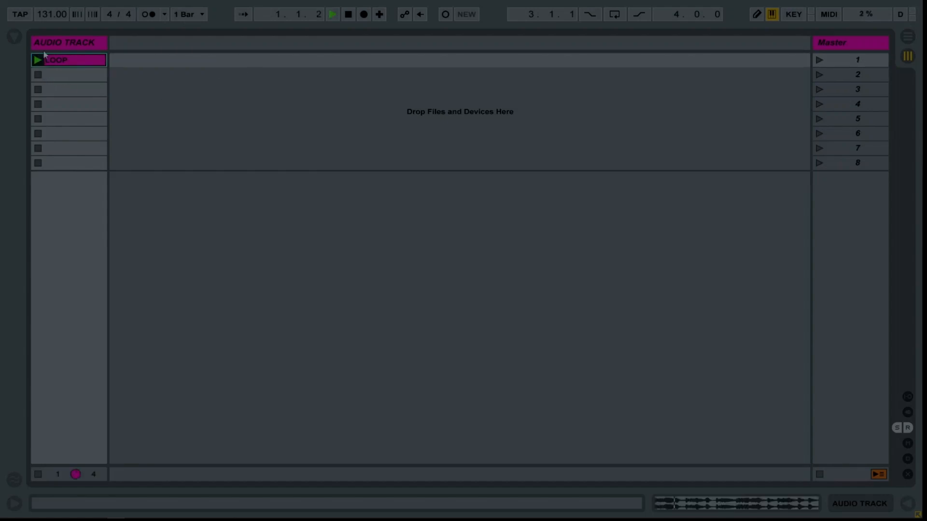
pyautogui.press('space')
pyautogui.click(56, 16)
pyautogui.write('120')
pyautogui.press('Return')
# Turn on the metronome and play the LOOP clip briefly against it.
pyautogui.click(147, 16)
pyautogui.press('space')
pyautogui.press('space')
# Show the LOOP clip's sample settings and set its warp mode to Complex.
pyautogui.hotkey('ctrl', 'alt', 'l')
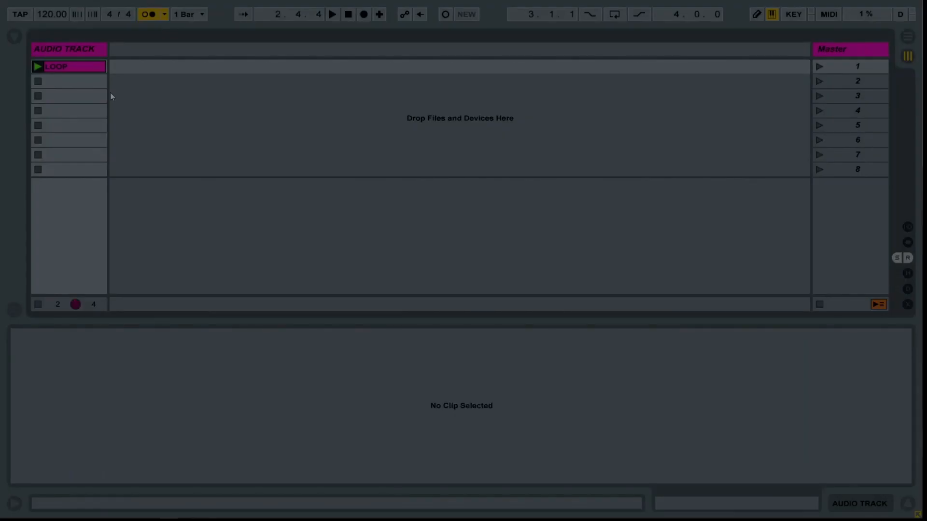
pyautogui.click(68, 67)
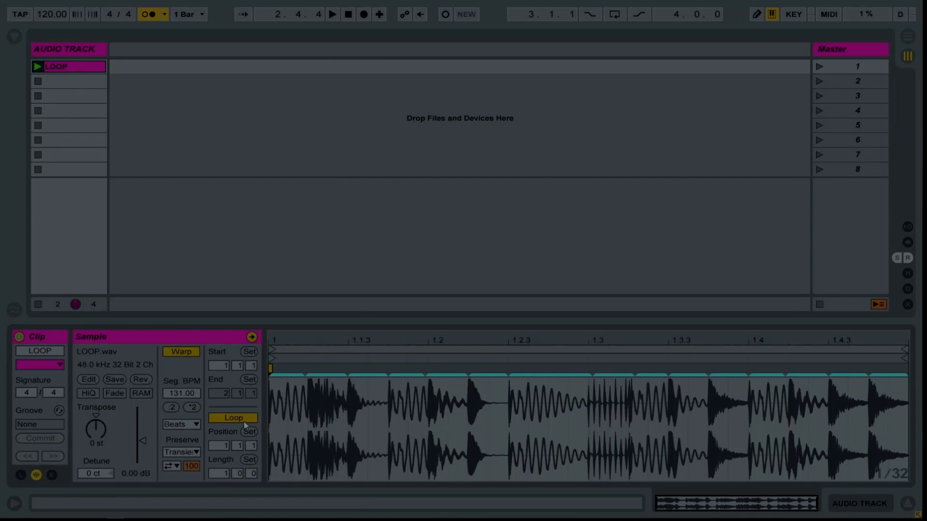
pyautogui.click(193, 425)
pyautogui.click(210, 483)
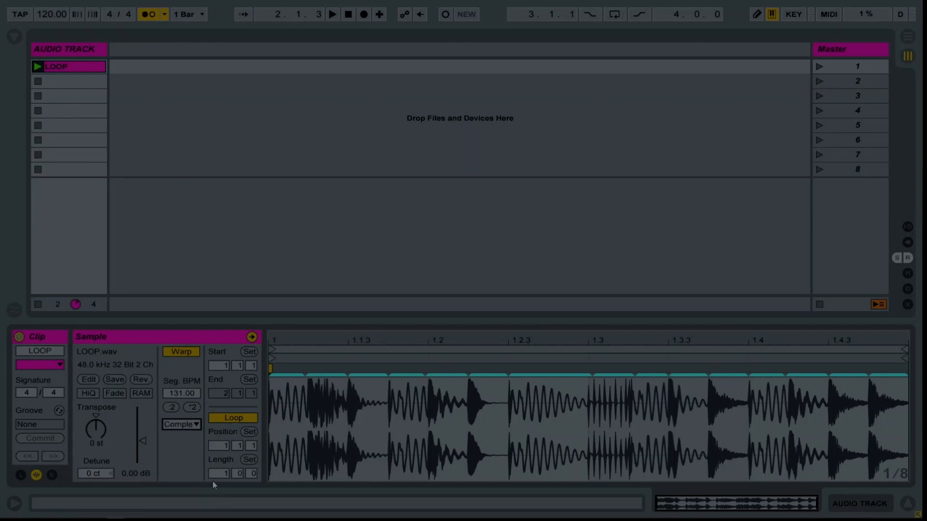
# Set the LOOP clip's loop length to 0.0.2, two sixteenth notes.
pyautogui.click(221, 477)
pyautogui.press('Tab')
pyautogui.write('2')
pyautogui.press('Return')
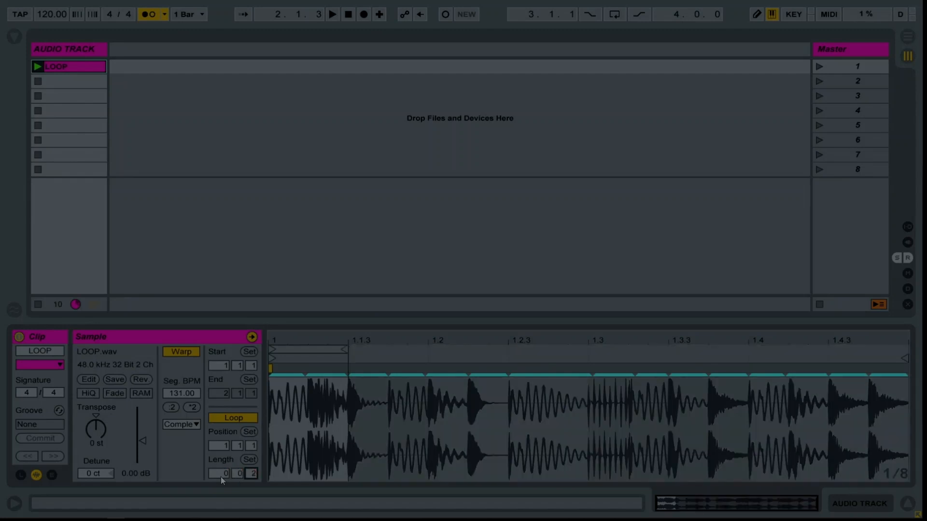
pyautogui.click(225, 248)
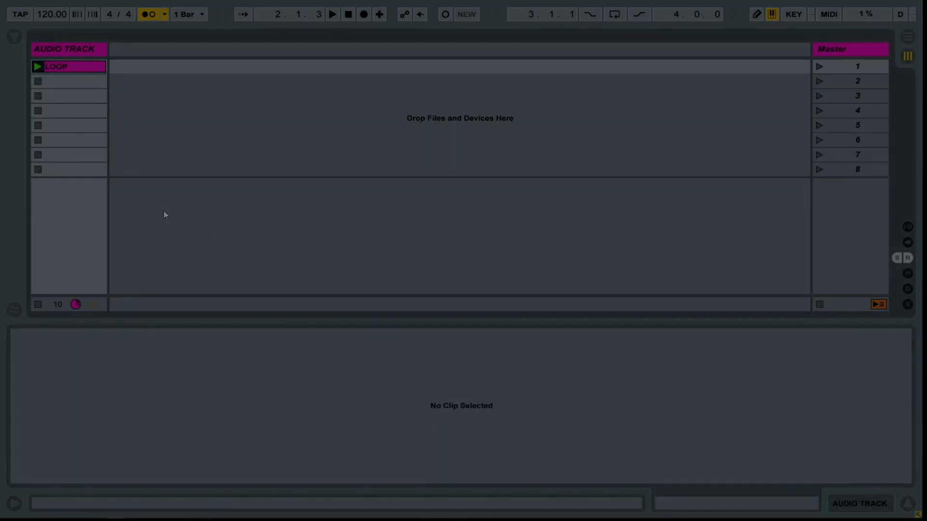
# Duplicate the LOOP clip into the second slot and move the copy's loop region to start at 1.1.3.
pyautogui.click(89, 67)
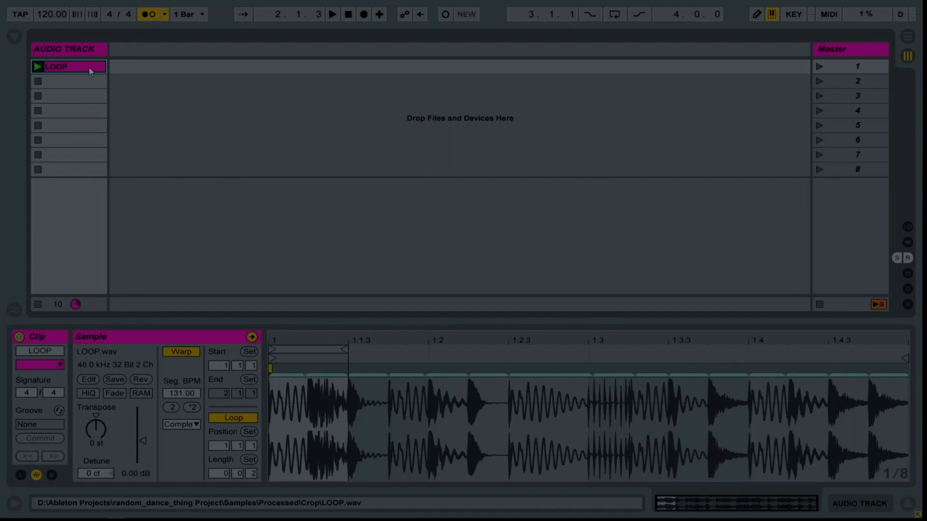
pyautogui.hotkey('ctrl', 'd')
pyautogui.click(85, 80)
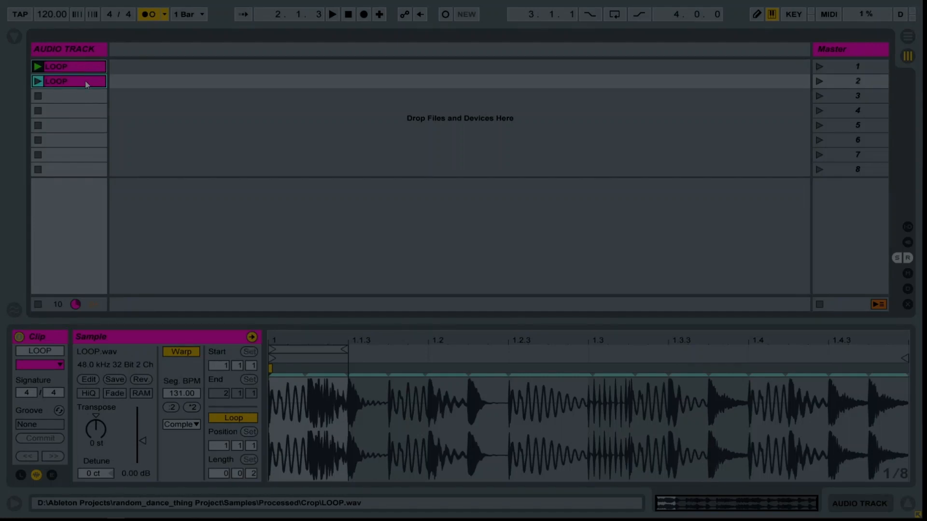
pyautogui.moveTo(310, 348); pyautogui.dragTo(390, 348)
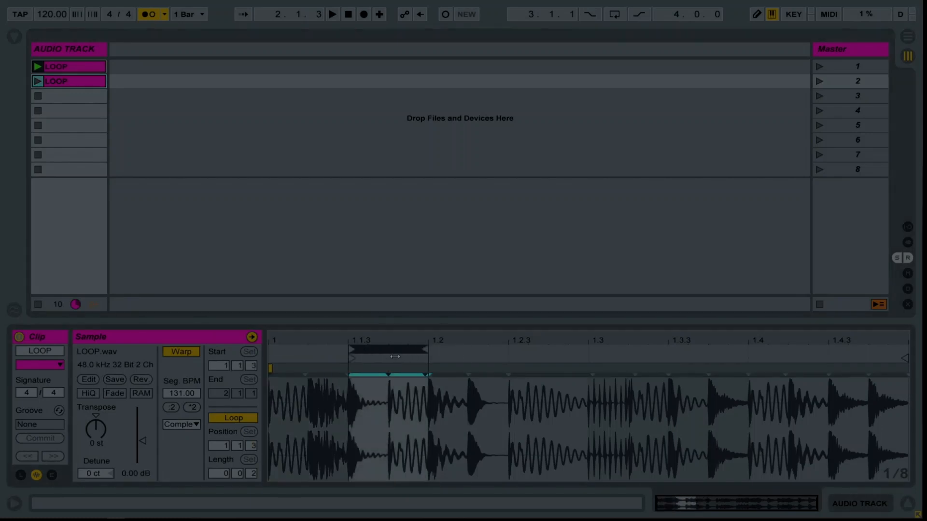
# Duplicate the second clip into the third slot and move the copy's loop region to start at 1.2.
pyautogui.click(68, 83)
pyautogui.hotkey('ctrl', 'd')
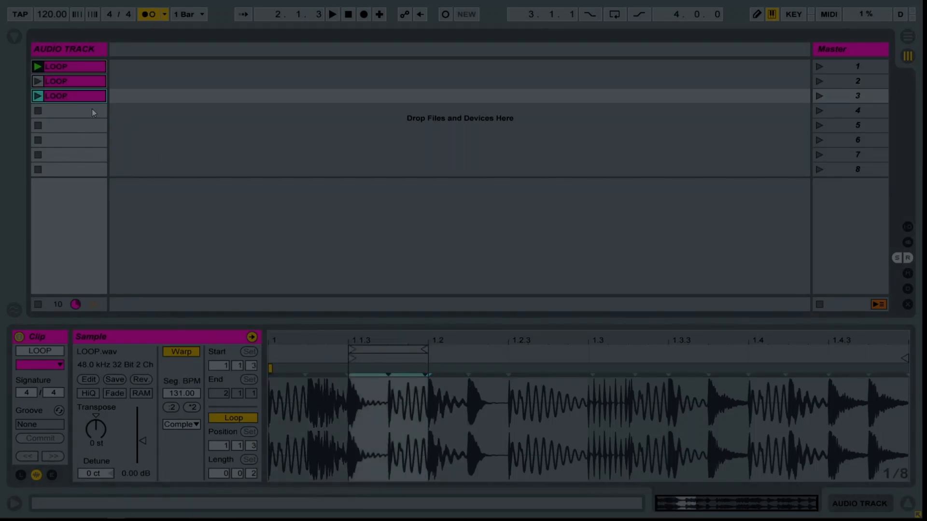
pyautogui.click(383, 353)
pyautogui.moveTo(382, 352); pyautogui.dragTo(463, 352)
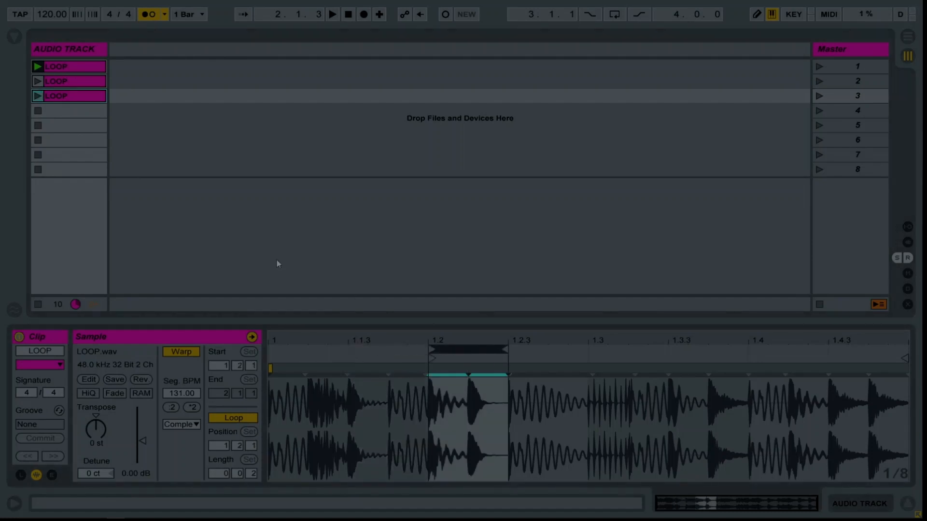
# Duplicate the clip down to slot eight, shifting each copy's loop region two sixteenths further until the last starts at 1.4.3.
pyautogui.click(60, 101)
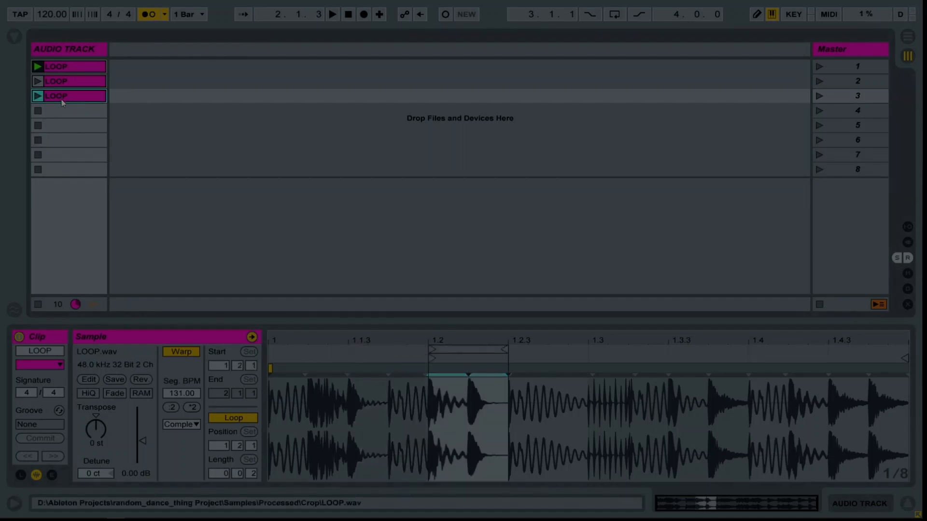
pyautogui.hotkey('ctrl', 'd')
pyautogui.click(60, 113)
pyautogui.hotkey('ctrl', 'd')
pyautogui.moveTo(468, 350); pyautogui.dragTo(794, 350)
pyautogui.click(60, 129)
pyautogui.hotkey('ctrl', 'd')
pyautogui.click(61, 143)
pyautogui.hotkey('ctrl', 'd')
pyautogui.hotkey('ctrl', 'd')
pyautogui.press('Right')
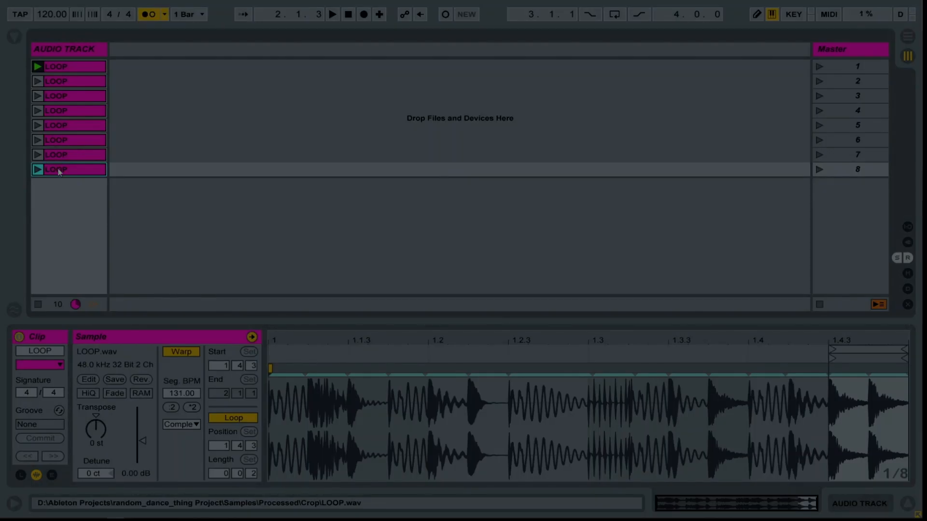
# Duplicate the whole set of eight LOOP clips twice to fill scenes 9 through 24.
pyautogui.hotkey('ctrl', 'a')
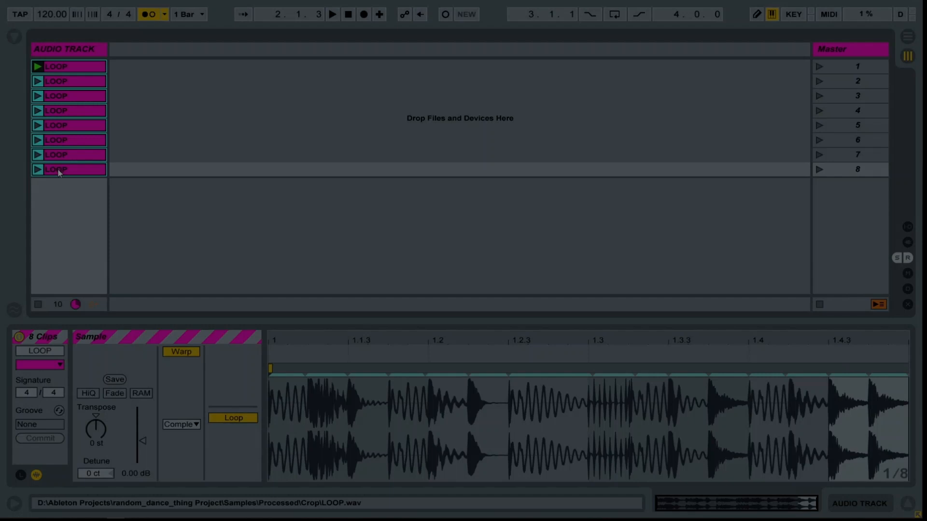
pyautogui.hotkey('ctrl', 'd')
pyautogui.hotkey('ctrl', 'd')
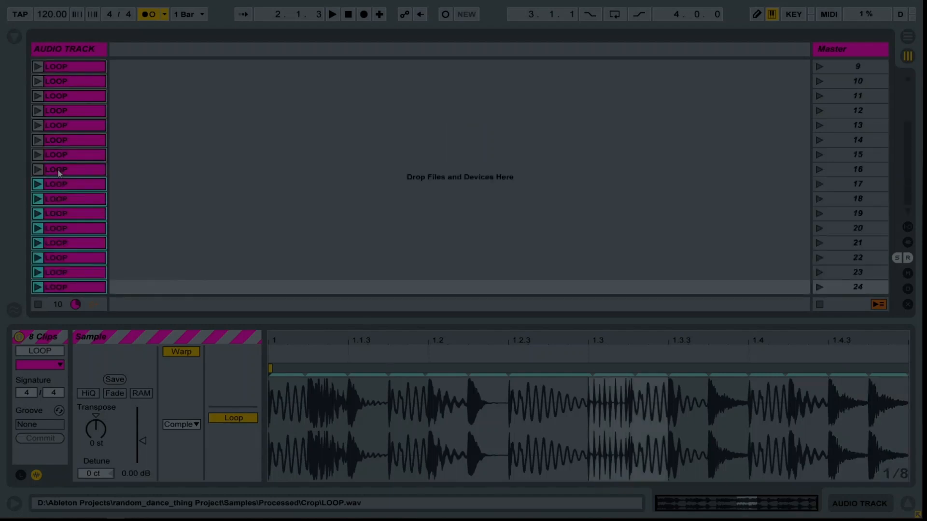
pyautogui.scroll(5, 57, 172)
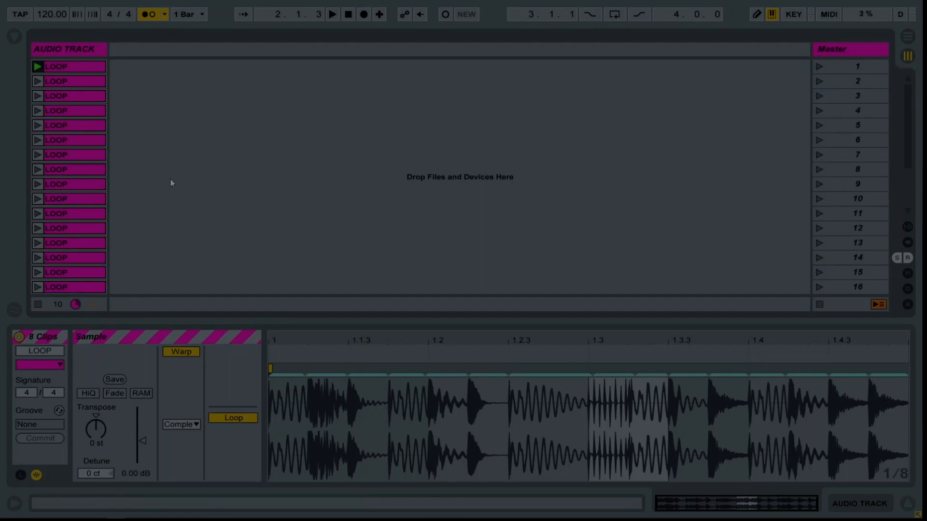
# Colour the LOOP clips in scenes 9 through 16 blue.
pyautogui.click(72, 185)
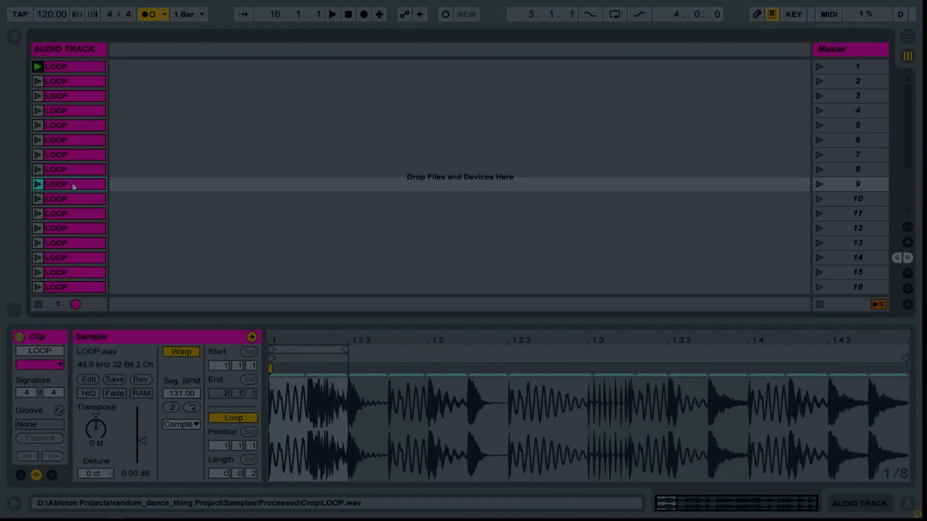
pyautogui.scroll(-4, 74, 190)
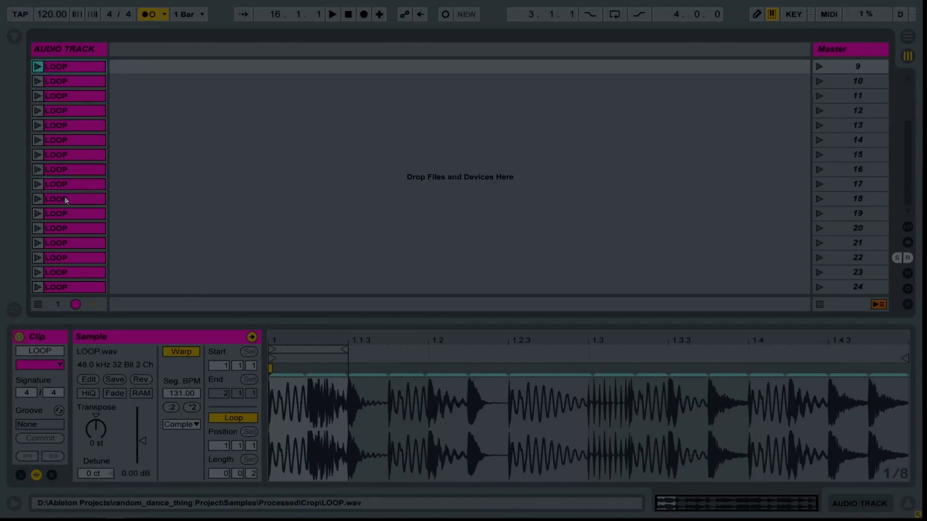
pyautogui.keyDown('shift'); pyautogui.click(65, 172); pyautogui.keyUp('shift')
pyautogui.rightClick(65, 173)
pyautogui.click(218, 355)
# Colour the LOOP clips in scenes 17 through 24 orange.
pyautogui.click(83, 185)
pyautogui.keyDown('shift'); pyautogui.click(88, 287); pyautogui.keyUp('shift')
pyautogui.rightClick(88, 289)
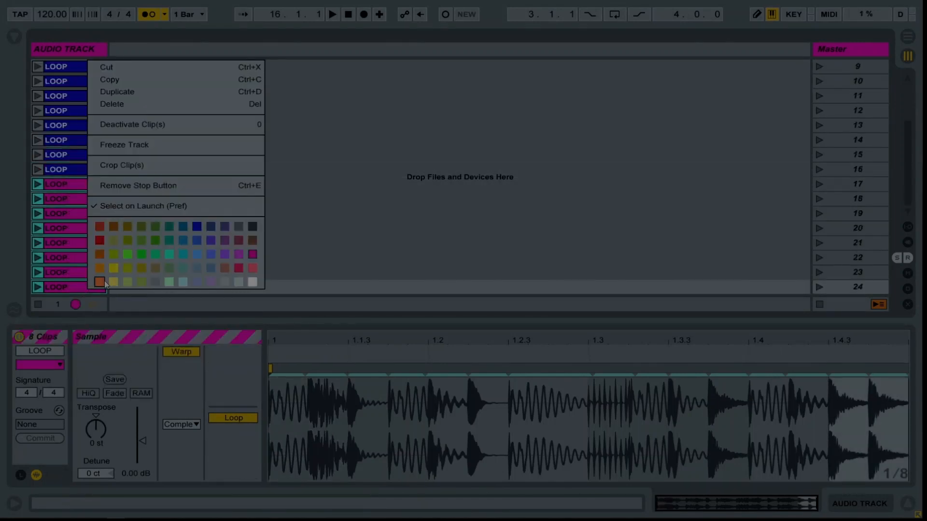
pyautogui.click(100, 282)
# Reverse the sample in each of the eight blue LOOP clips in scenes 9 through 16.
pyautogui.click(145, 184)
pyautogui.click(135, 148)
pyautogui.scroll(1, 82, 88)
pyautogui.click(81, 82)
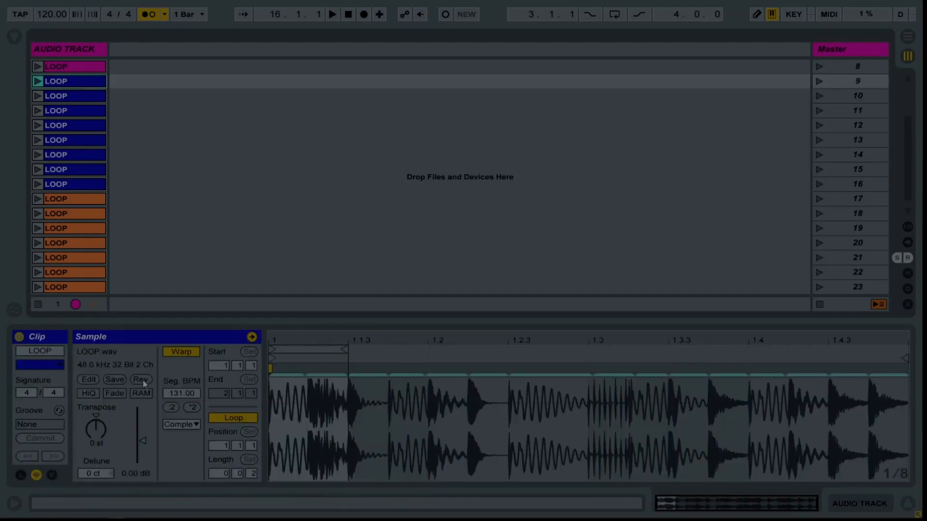
pyautogui.click(143, 380)
pyautogui.click(69, 95)
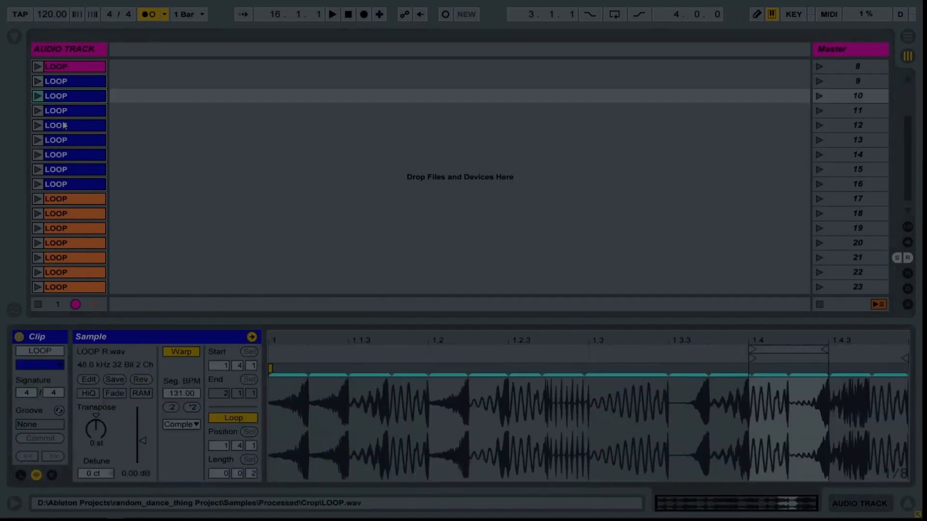
pyautogui.click(69, 111)
pyautogui.click(69, 126)
pyautogui.click(69, 140)
pyautogui.click(69, 154)
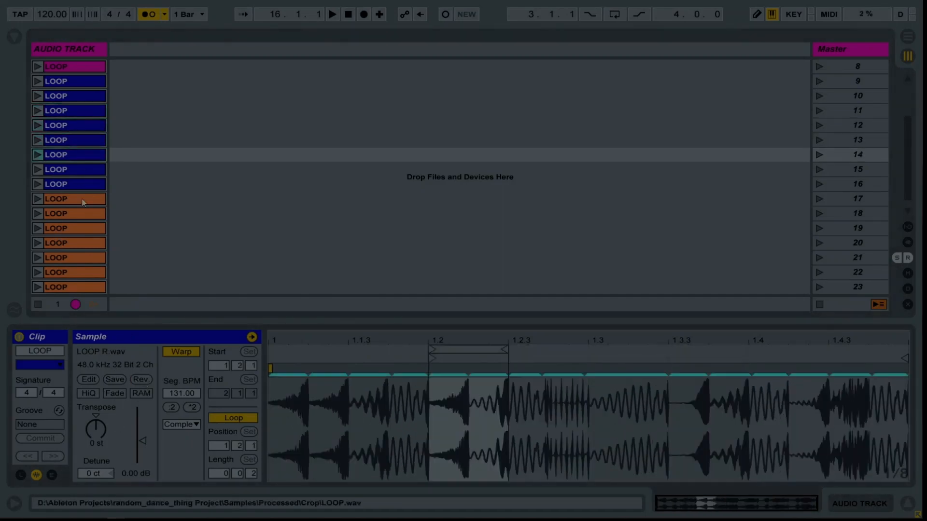
pyautogui.click(69, 169)
pyautogui.press('Down')
pyautogui.click(140, 380)
# Transpose the LOOP clip in scene 17 to 12 semitones and the one in scene 18 to -12 semitones.
pyautogui.press('Down')
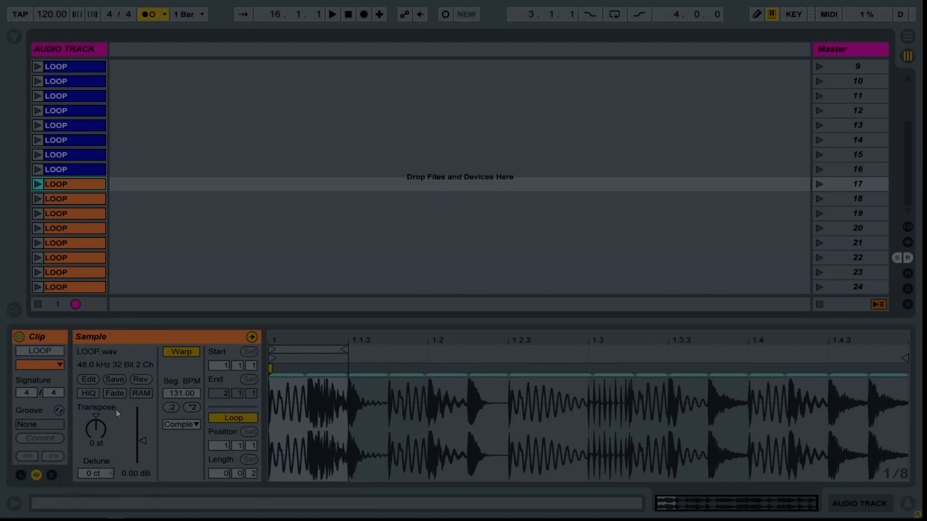
pyautogui.click(97, 433)
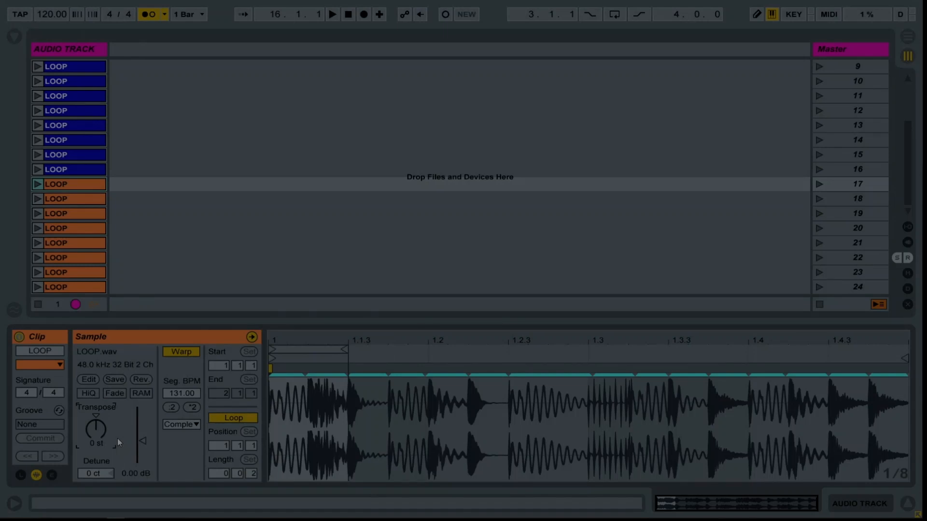
pyautogui.write('12')
pyautogui.press('Return')
pyautogui.press('Down')
pyautogui.click(90, 437)
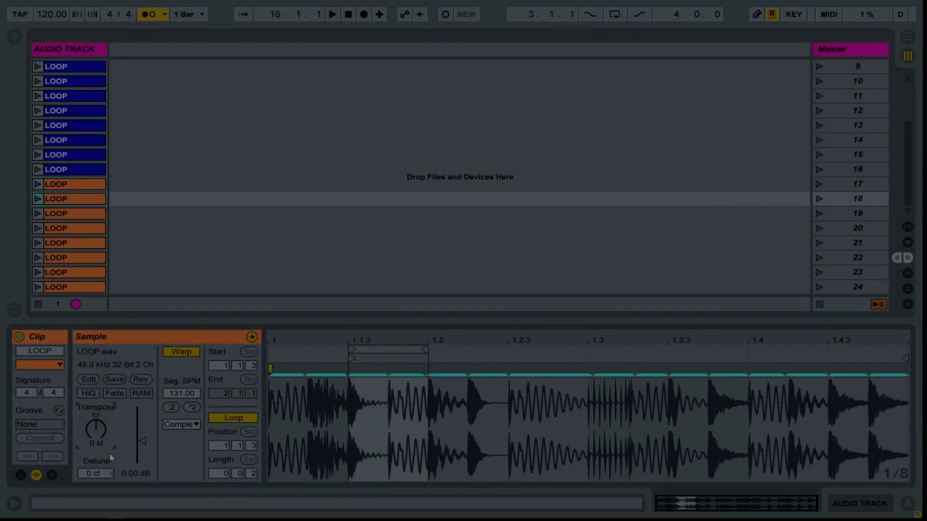
pyautogui.write('-12')
pyautogui.press('Return')
# Transpose the LOOP clip in scene 19 and set the scene 20 clip's transposition to -12 semitones.
pyautogui.press('Down')
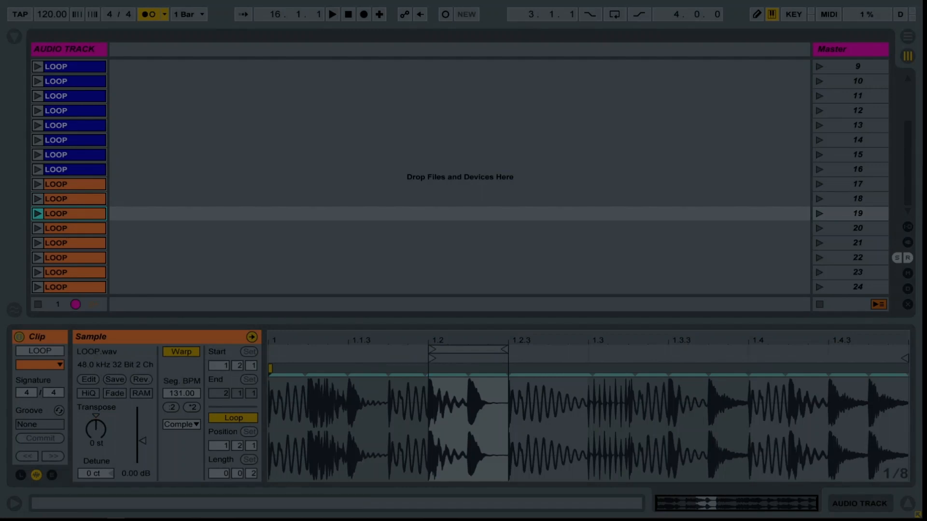
pyautogui.click(114, 433)
pyautogui.click(97, 228)
pyautogui.click(112, 440)
pyautogui.write('-12')
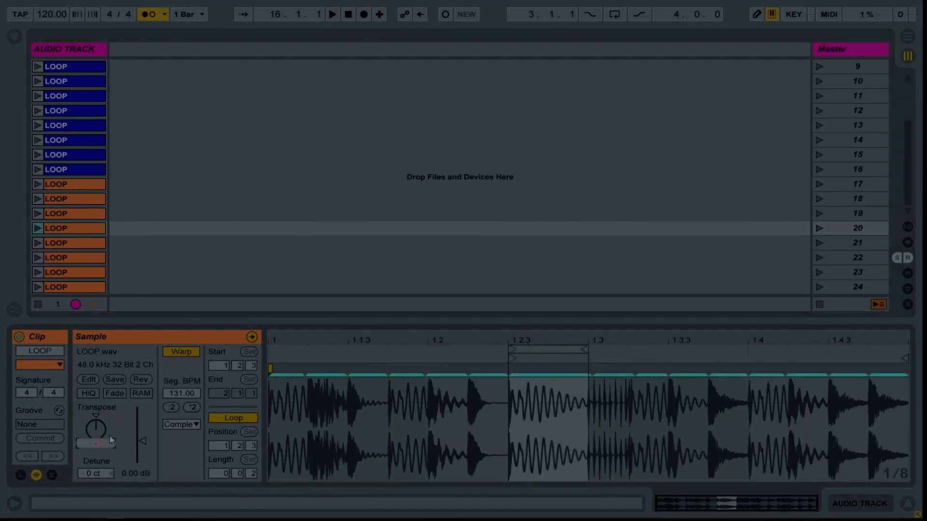
pyautogui.press('Return')
# Transpose the scene 21 clip to 12 semitones and the scene 22 clip to -12 semitones, continuing the alternation through scene 24.
pyautogui.click(99, 244)
pyautogui.click(112, 441)
pyautogui.write('12')
pyautogui.press('Return')
pyautogui.press('Down')
pyautogui.press('Down')
pyautogui.press('Down')
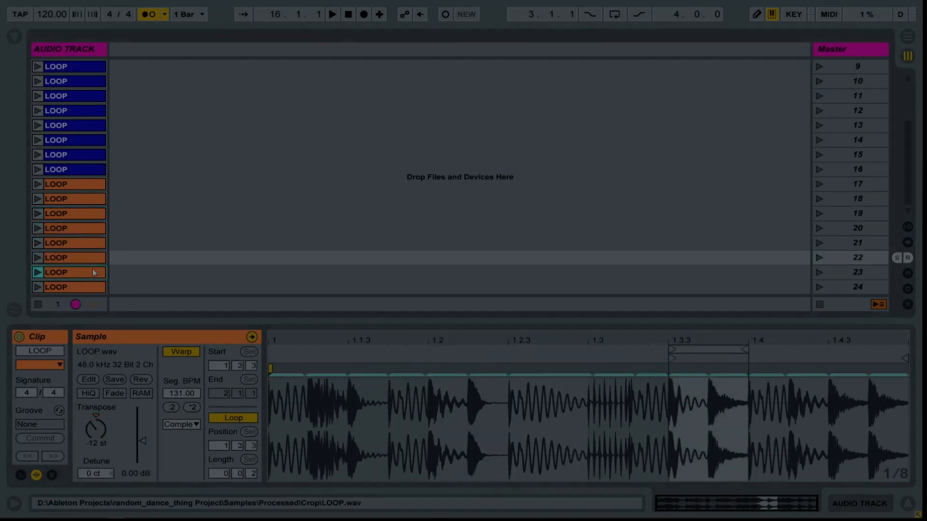
pyautogui.press('Up')
pyautogui.press('Up')
pyautogui.press('Up')
pyautogui.press('Up')
pyautogui.press('Up')
pyautogui.press('Up')
pyautogui.press('Up')
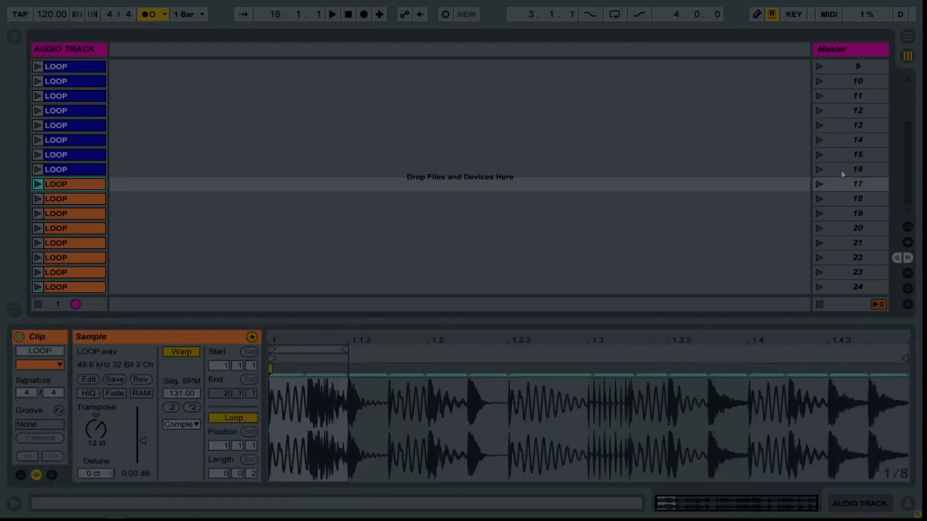
# Insert nine empty scenes between scene 16 and scene 17.
pyautogui.click(841, 170)
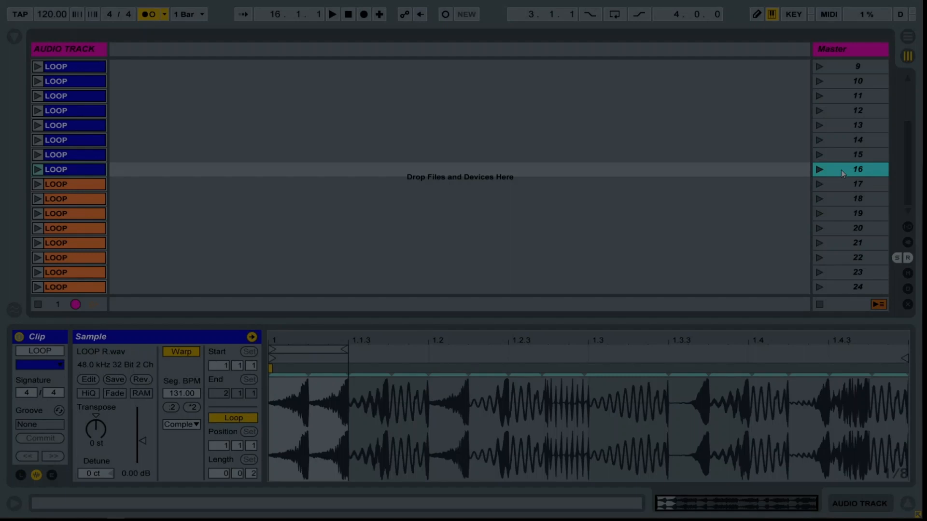
pyautogui.hotkey('ctrl', 'i')
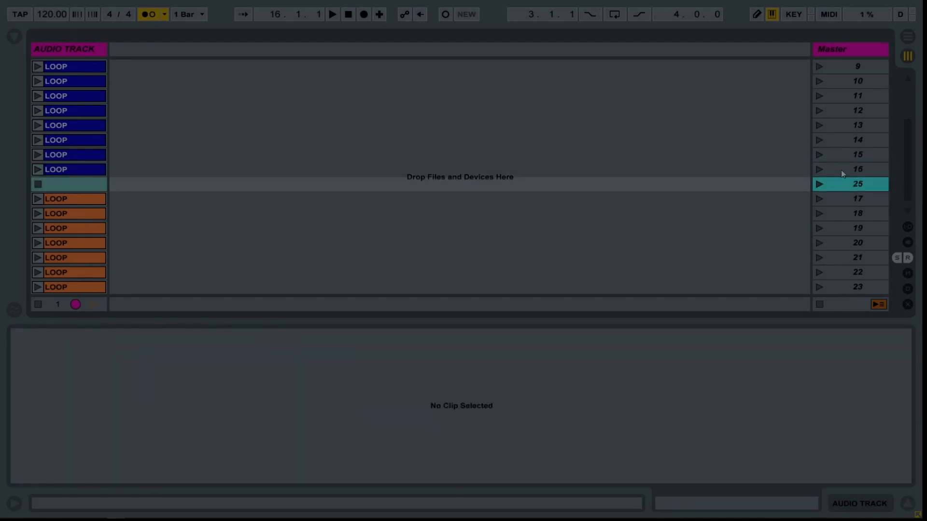
pyautogui.hotkey('ctrl', 'i')
pyautogui.hotkey('ctrl', 'i')
pyautogui.hotkey('ctrl', 'i')
pyautogui.hotkey('ctrl', 'i')
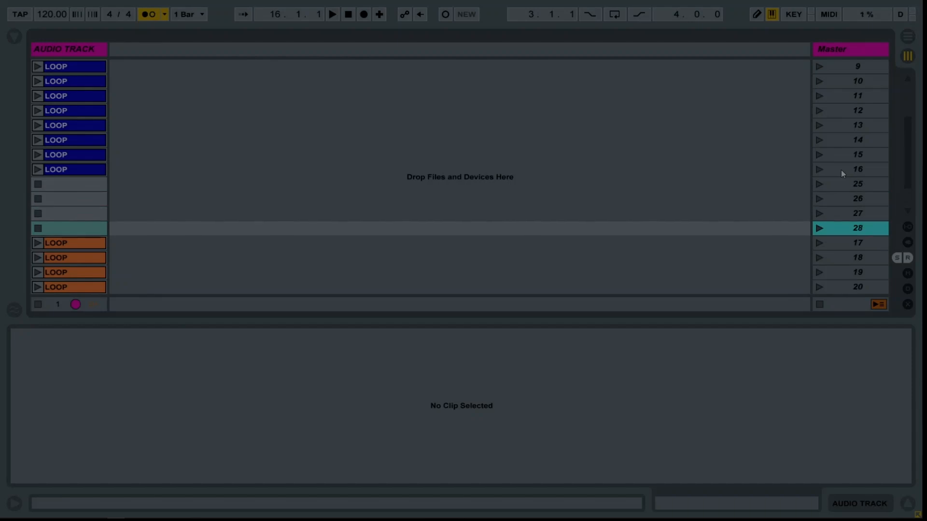
pyautogui.hotkey('ctrl', 'i')
pyautogui.hotkey('ctrl', 'i')
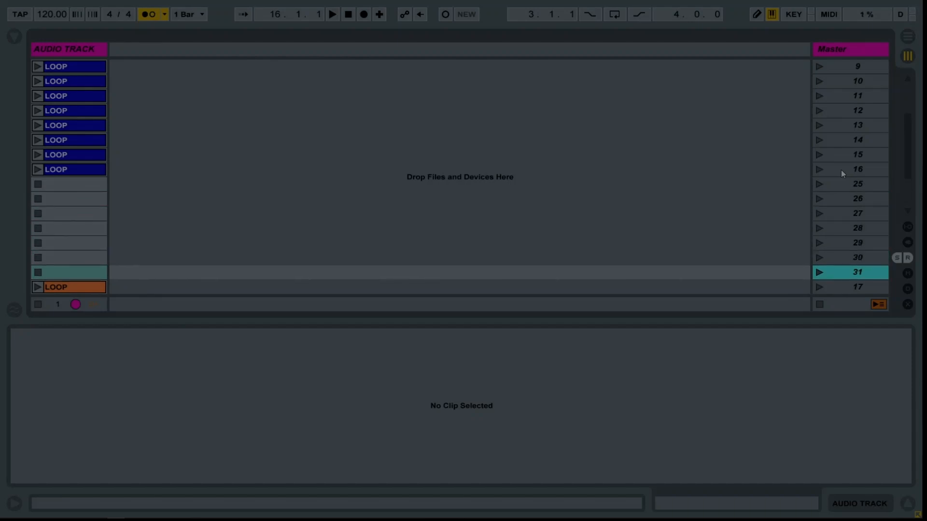
pyautogui.hotkey('ctrl', 'i')
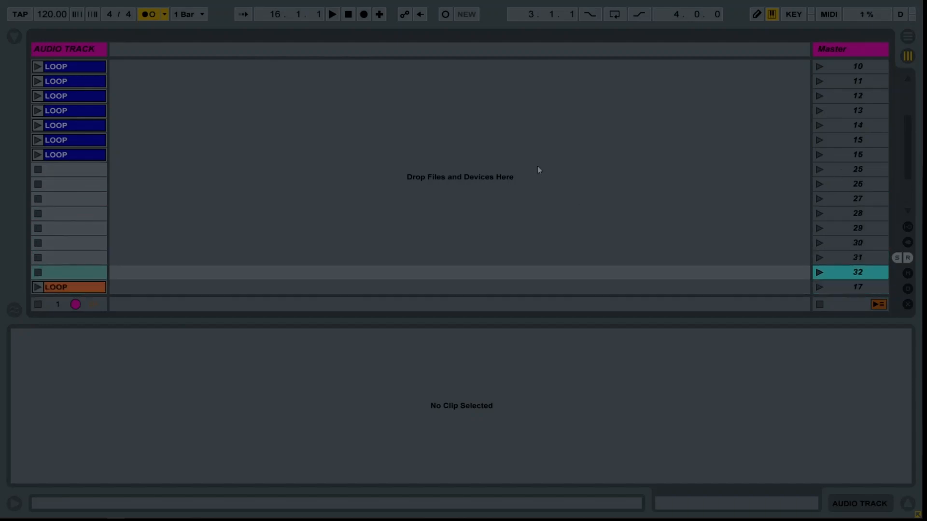
pyautogui.scroll(5, 234, 121)
pyautogui.scroll(-5, 233, 121)
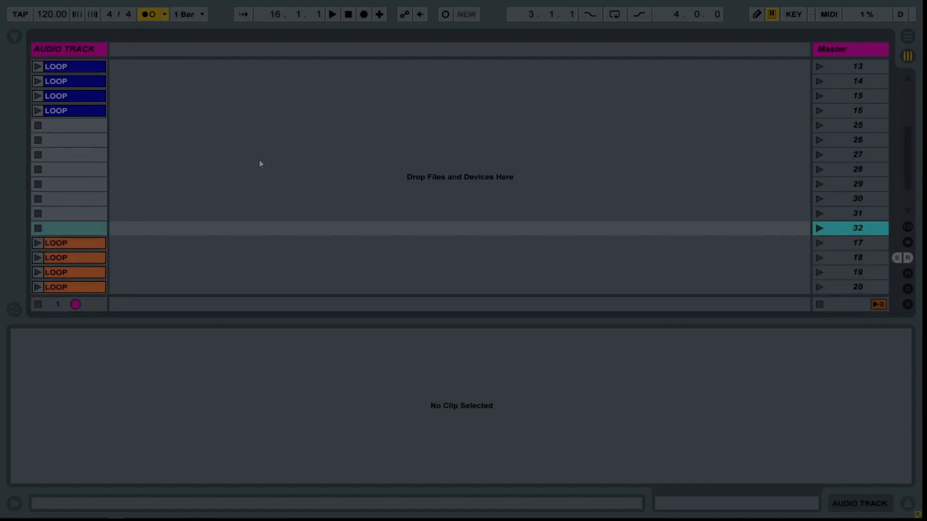
pyautogui.click(765, 231)
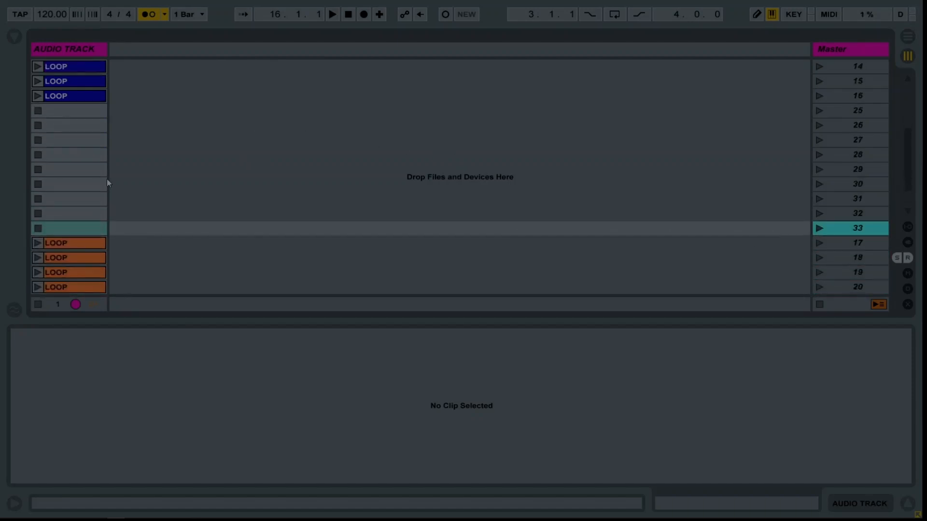
# Duplicate the eight reversed blue LOOP clips into scenes 25 through 32 and colour the copies yellow.
pyautogui.scroll(8, 96, 169)
pyautogui.click(83, 219)
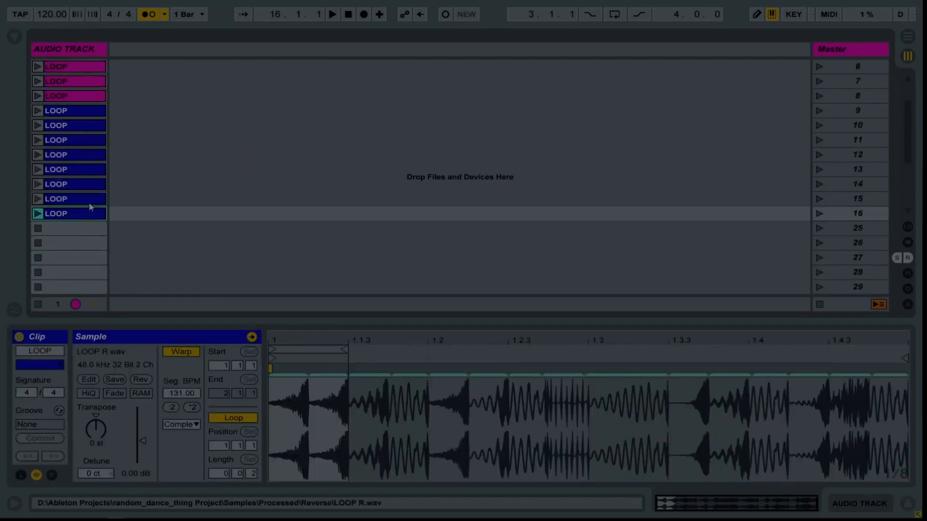
pyautogui.keyDown('shift'); pyautogui.click(88, 112); pyautogui.keyUp('shift')
pyautogui.scroll(-7, 122, 131)
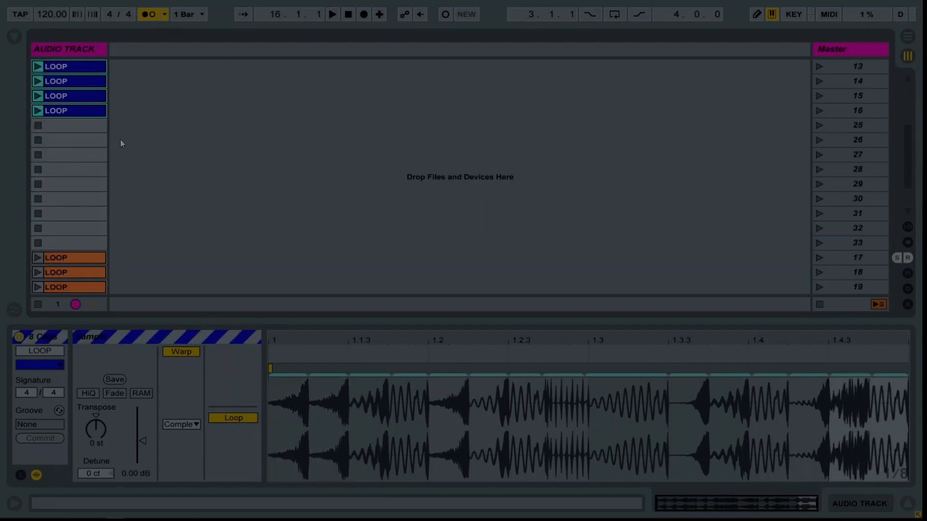
pyautogui.hotkey('ctrl', 'd')
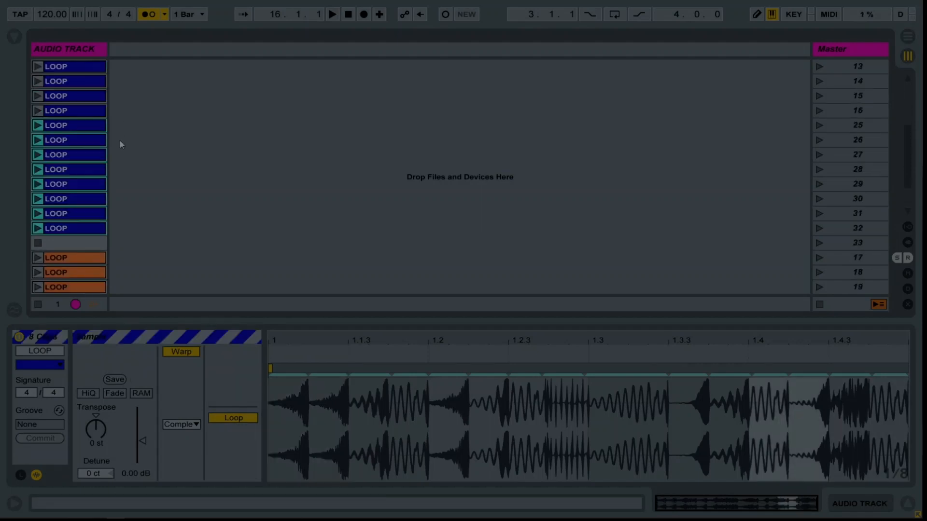
pyautogui.rightClick(82, 125)
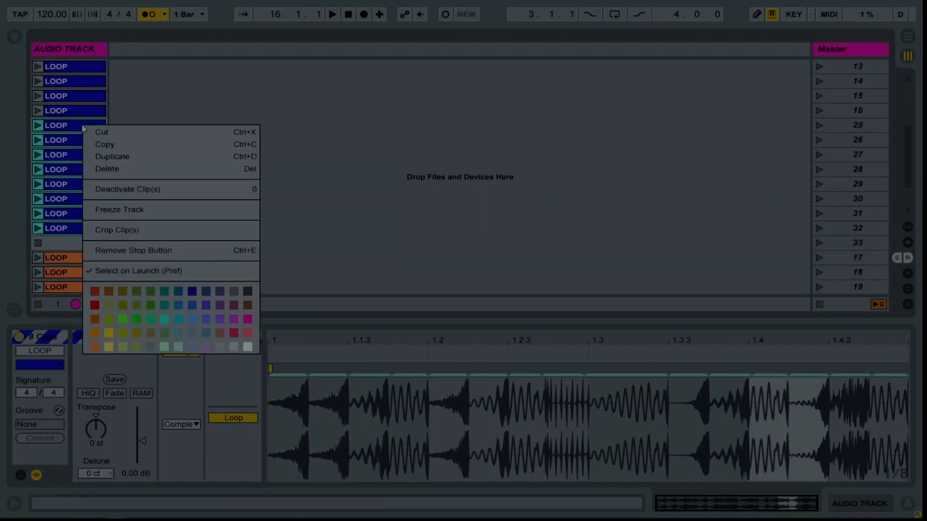
pyautogui.click(109, 347)
# Delete the surplus empty scene 33 between the yellow and orange clips.
pyautogui.click(839, 258)
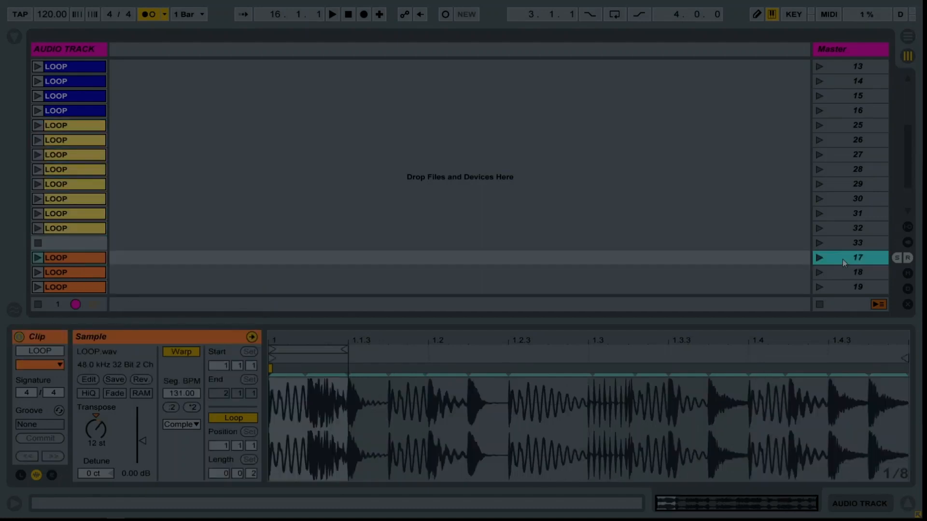
pyautogui.click(849, 247)
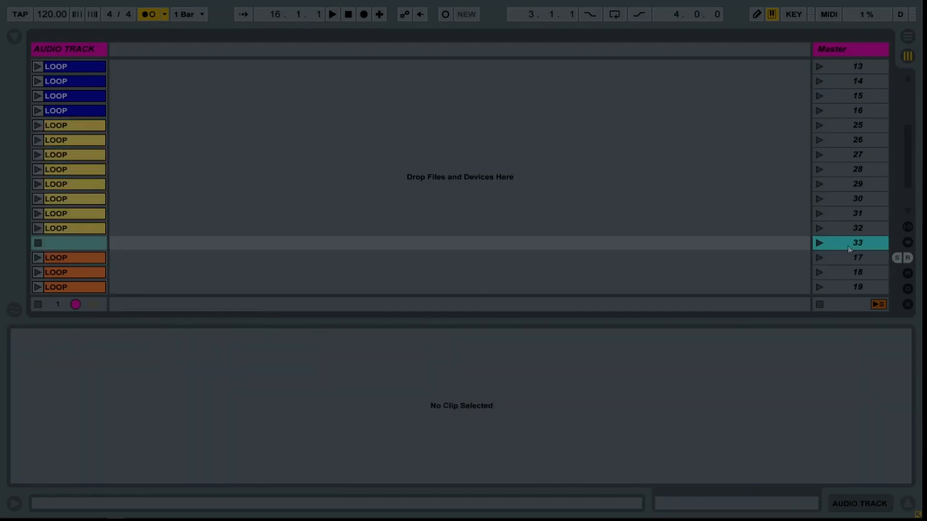
pyautogui.press('Delete')
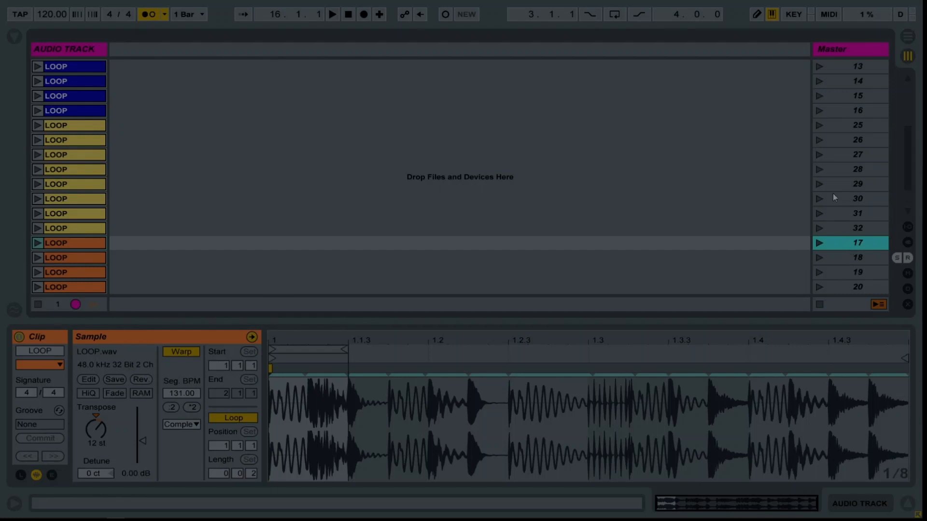
# Duplicate the eight orange LOOP clips below scene 24 into scenes 33 through 40 and colour the copies cyan.
pyautogui.scroll(-4, 81, 237)
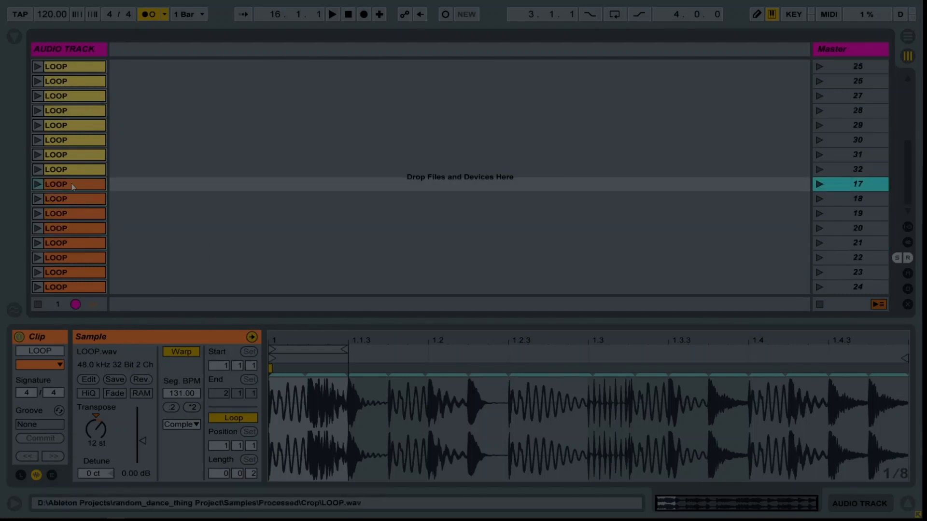
pyautogui.keyDown('shift'); pyautogui.click(79, 288); pyautogui.keyUp('shift')
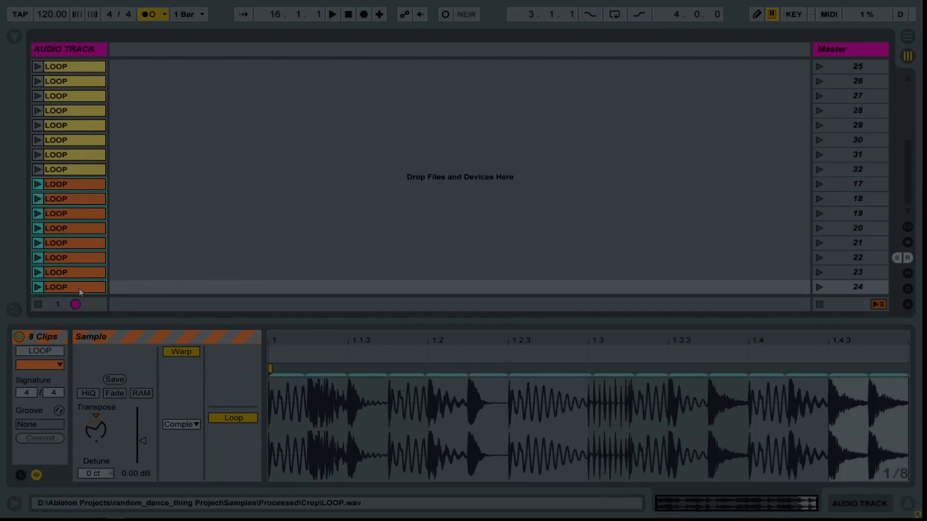
pyautogui.hotkey('ctrl', 'd')
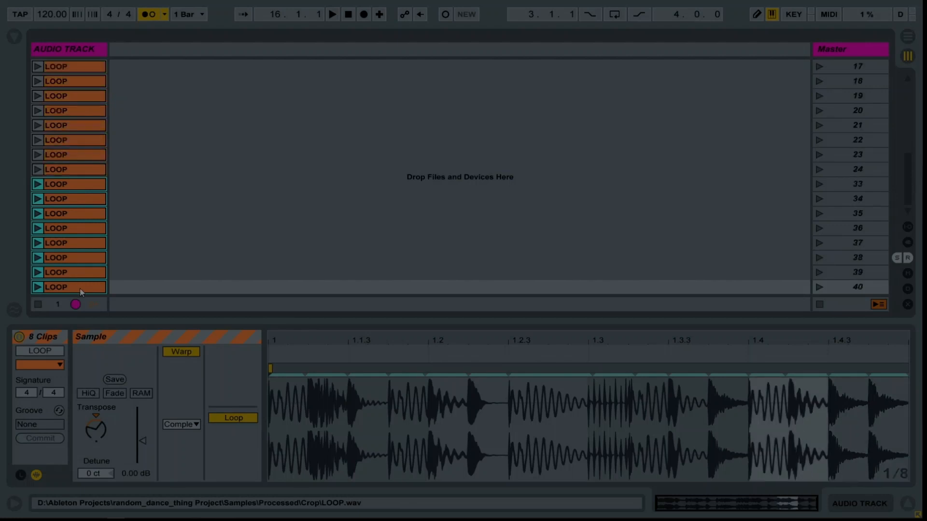
pyautogui.rightClick(82, 185)
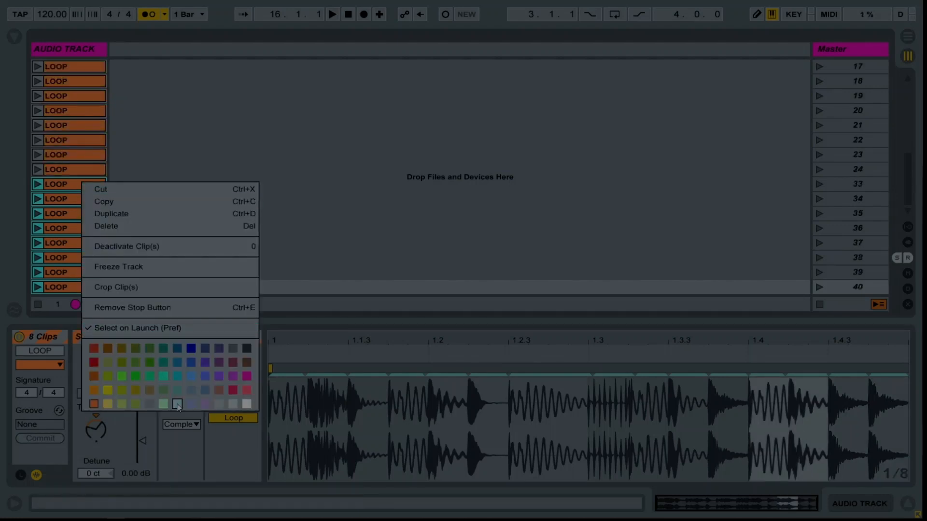
pyautogui.click(176, 377)
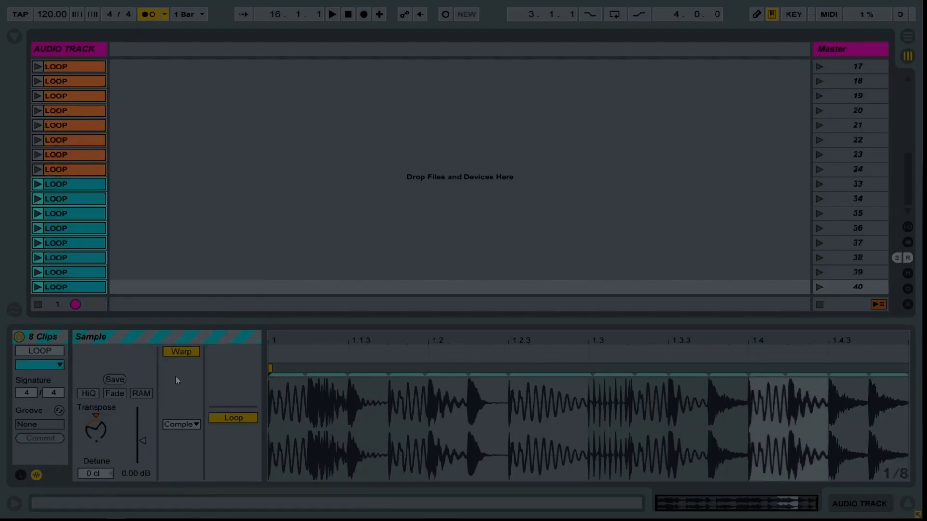
pyautogui.click(161, 245)
# Double the segment tempo of the scene 25 clip to 262.00 BPM and quadruple the scene 26 clip's to 524.00 BPM.
pyautogui.scroll(4, 157, 235)
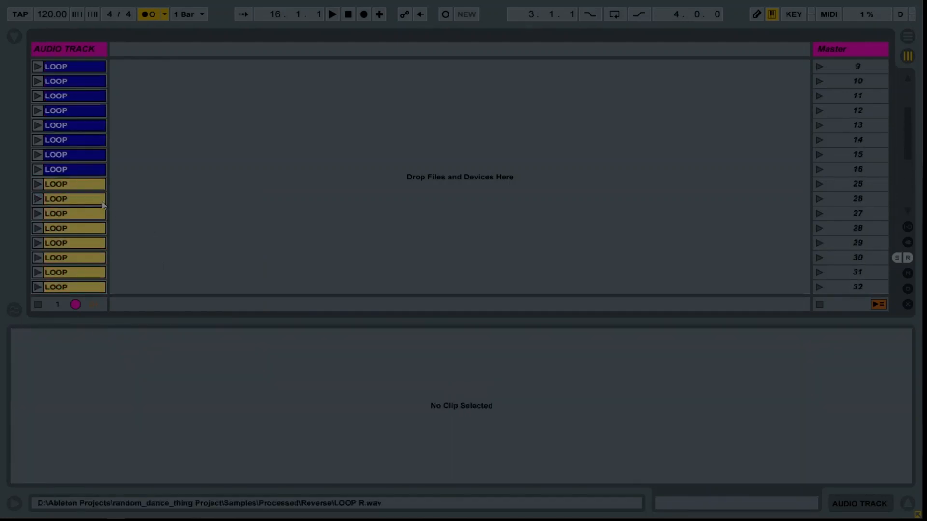
pyautogui.scroll(-4, 103, 201)
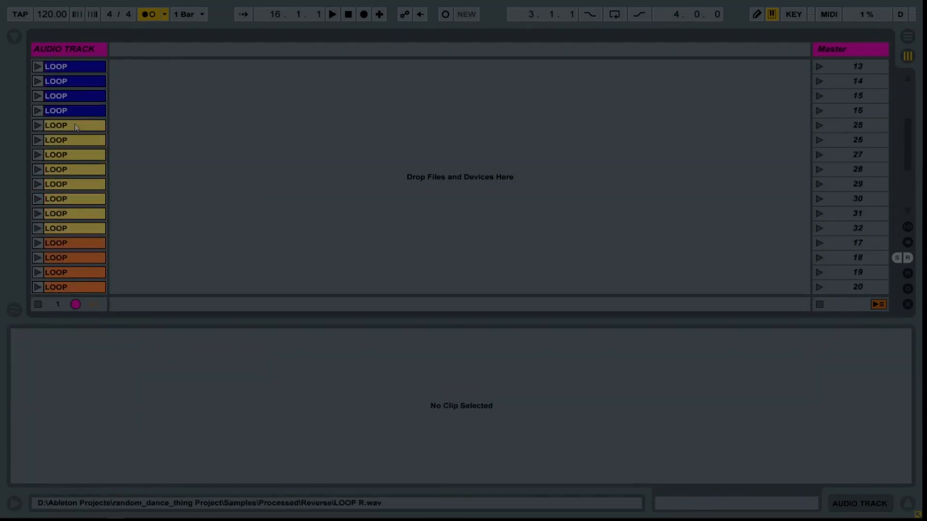
pyautogui.click(76, 127)
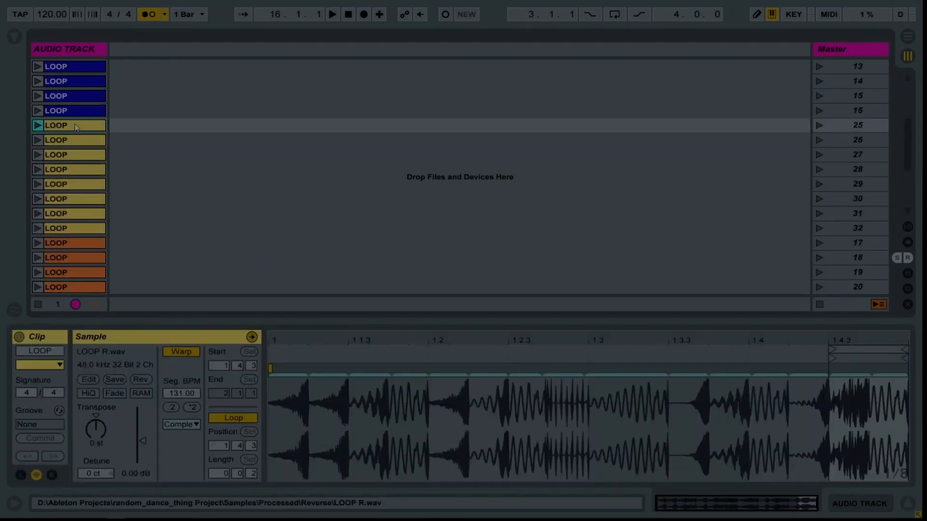
pyautogui.click(191, 408)
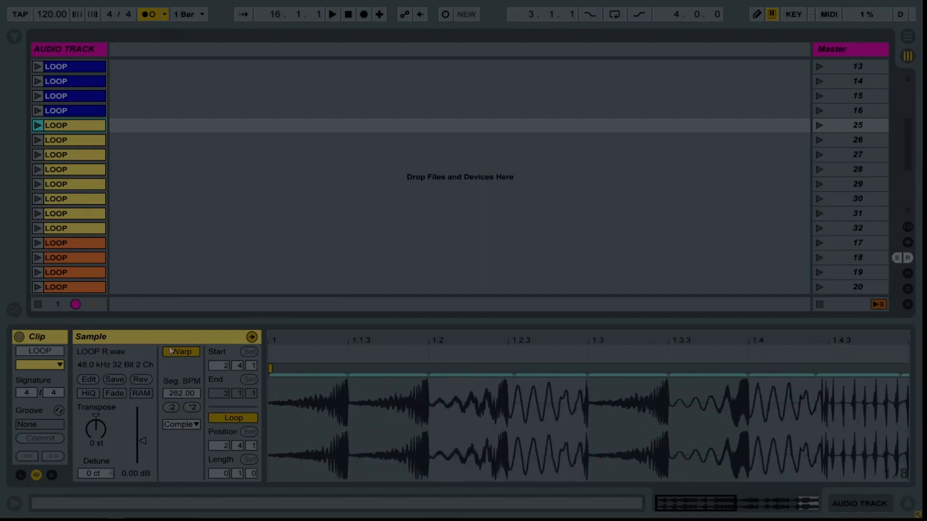
pyautogui.click(68, 142)
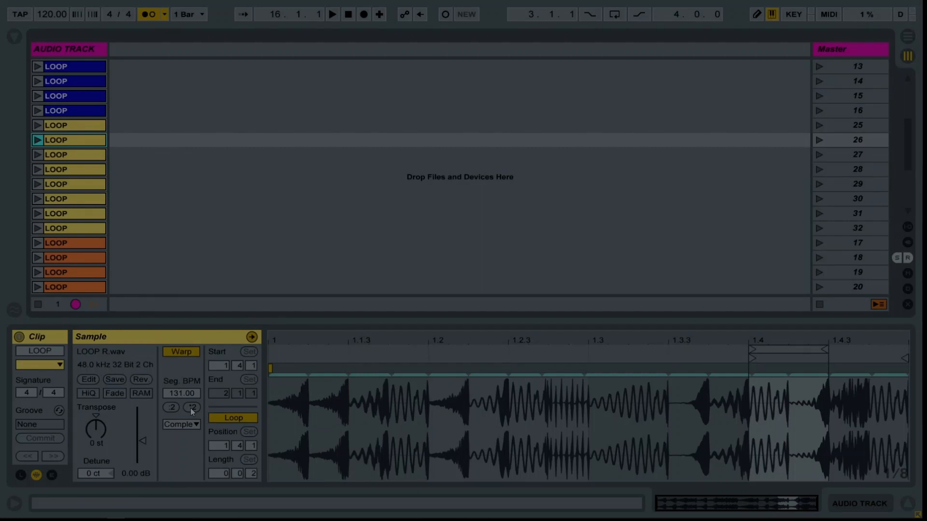
pyautogui.click(192, 407)
pyautogui.click(191, 408)
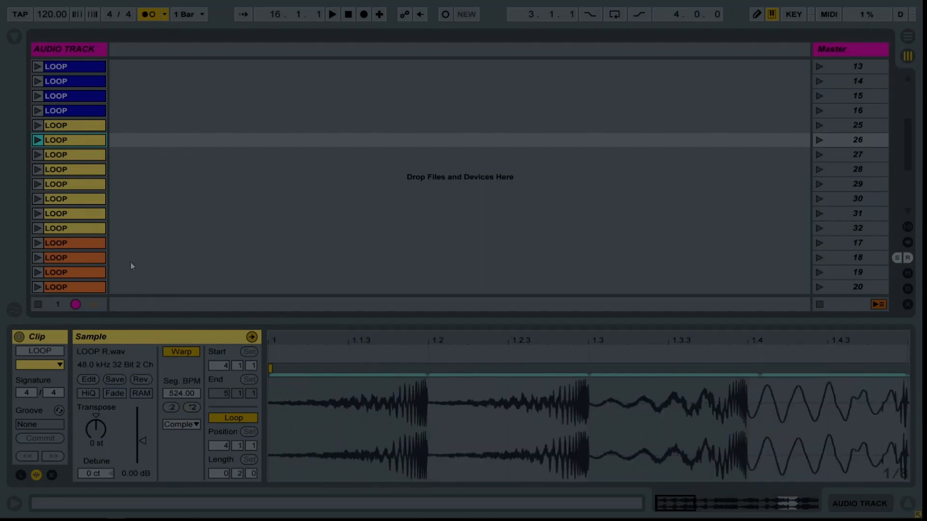
# Double or quadruple the segment tempo of the remaining yellow clips and the cyan clips, to either 262.00 or 524.00 BPM.
pyautogui.click(73, 149)
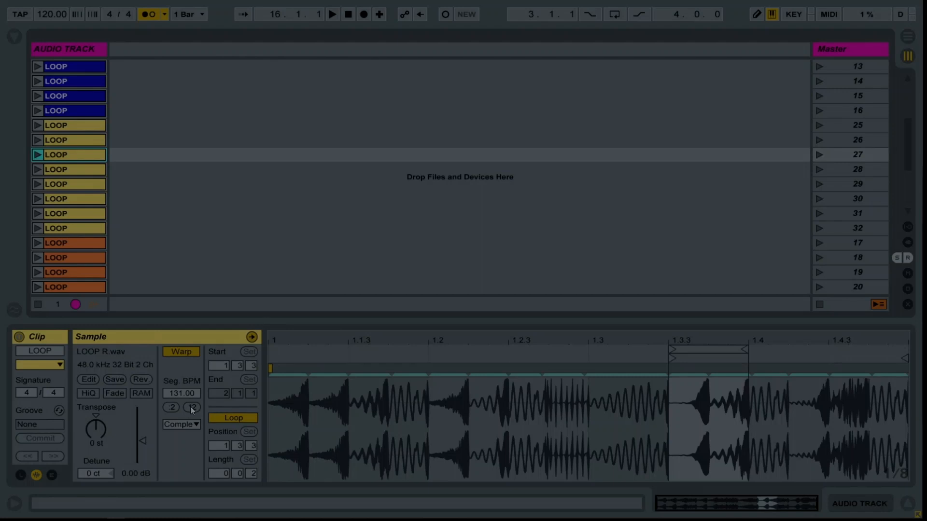
pyautogui.click(192, 408)
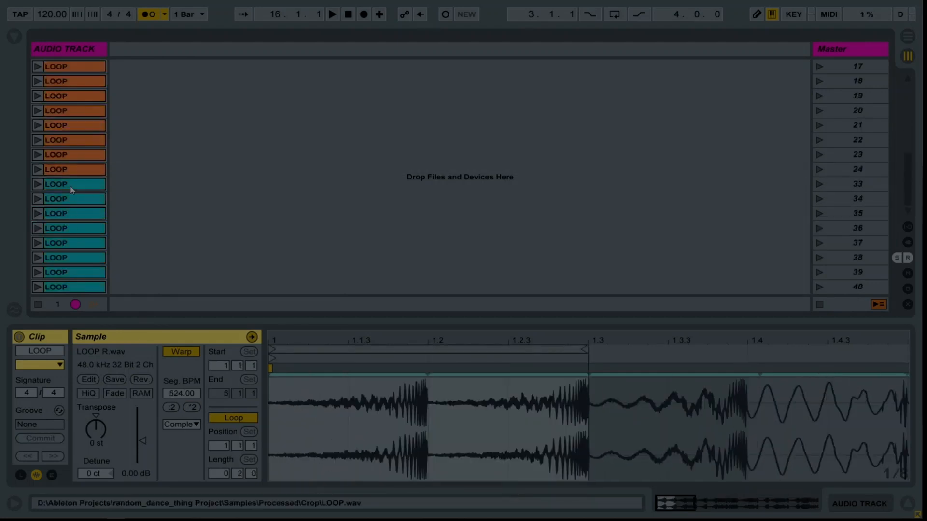
pyautogui.click(72, 187)
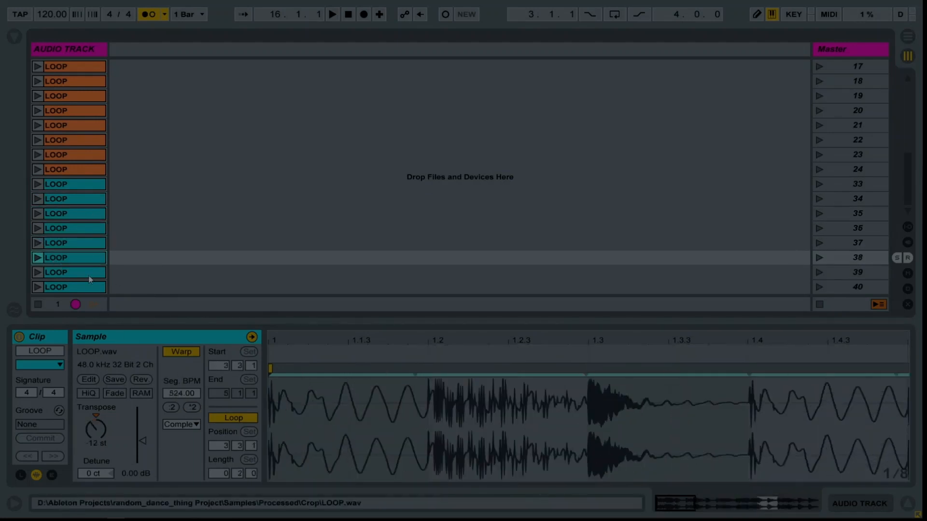
pyautogui.click(80, 288)
pyautogui.click(191, 407)
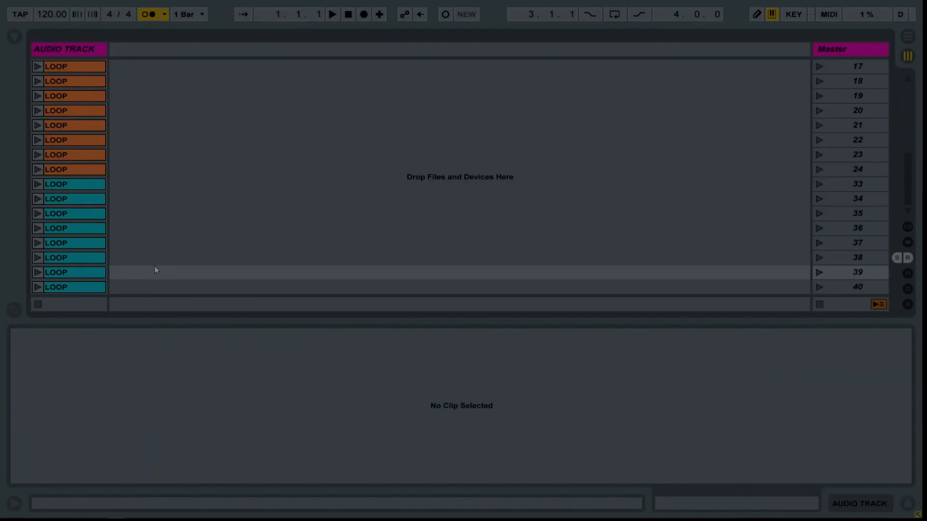
# Select all 40 clips with their launch settings shown and set the global launch quantization to None.
pyautogui.click(70, 277)
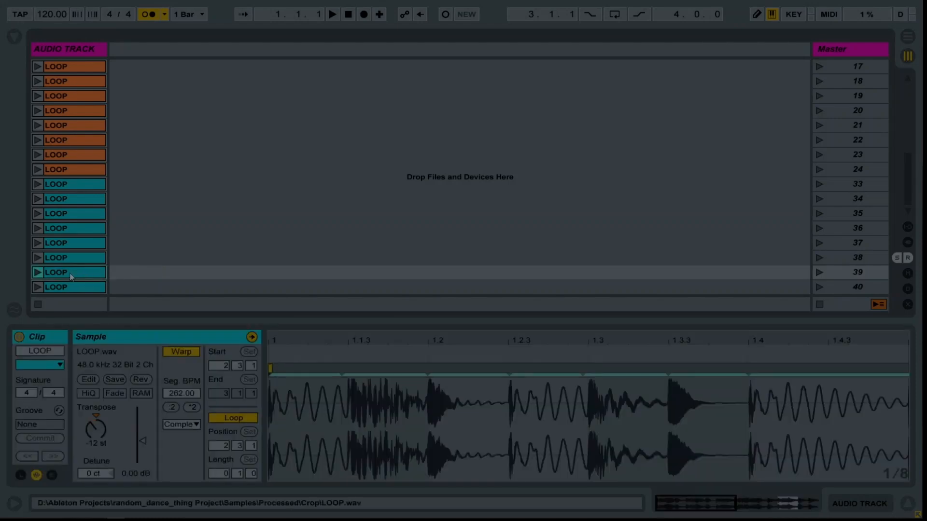
pyautogui.hotkey('ctrl', 'a')
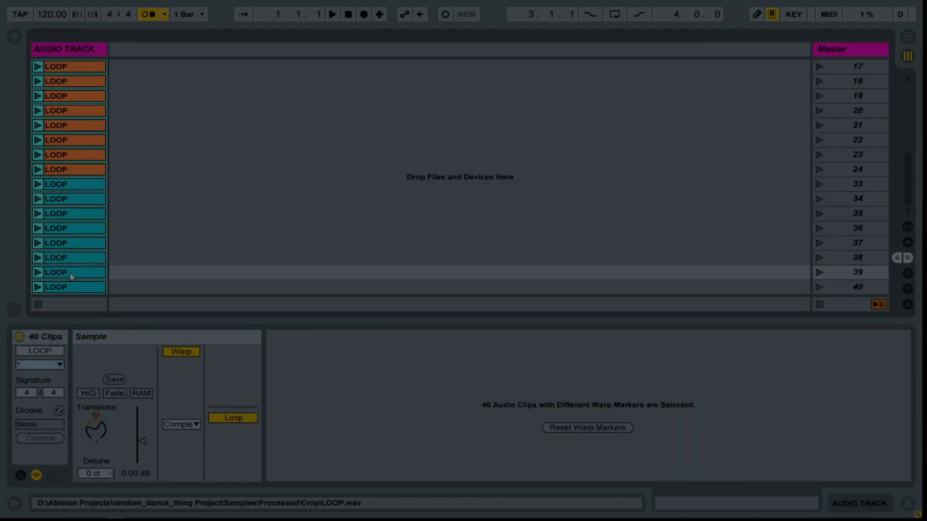
pyautogui.click(23, 476)
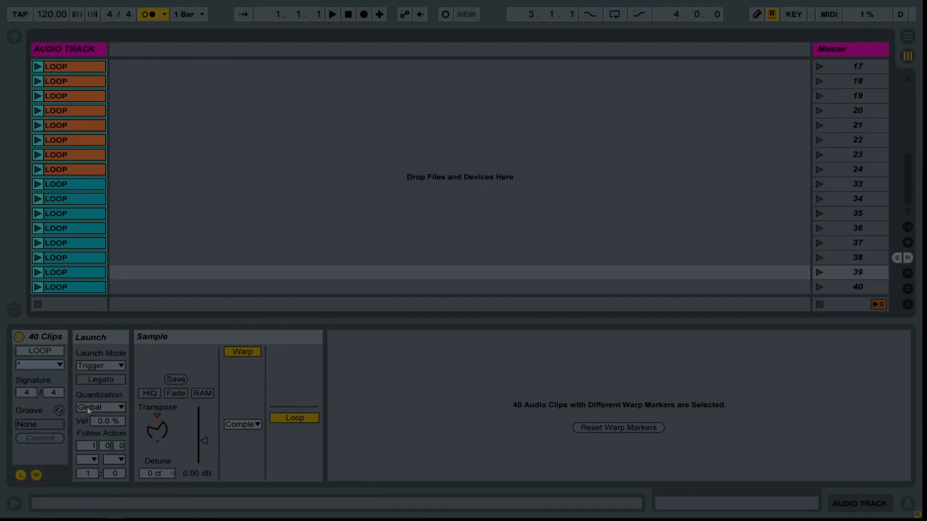
pyautogui.click(204, 15)
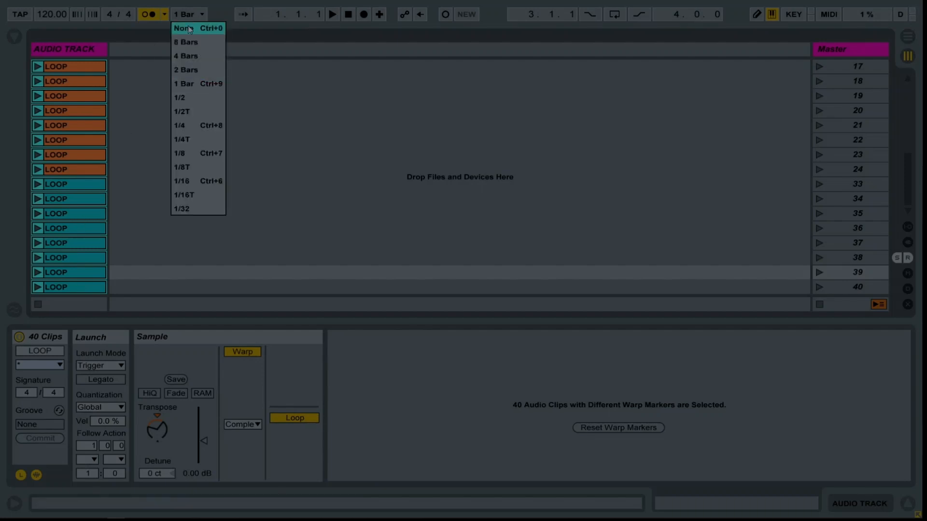
pyautogui.click(189, 29)
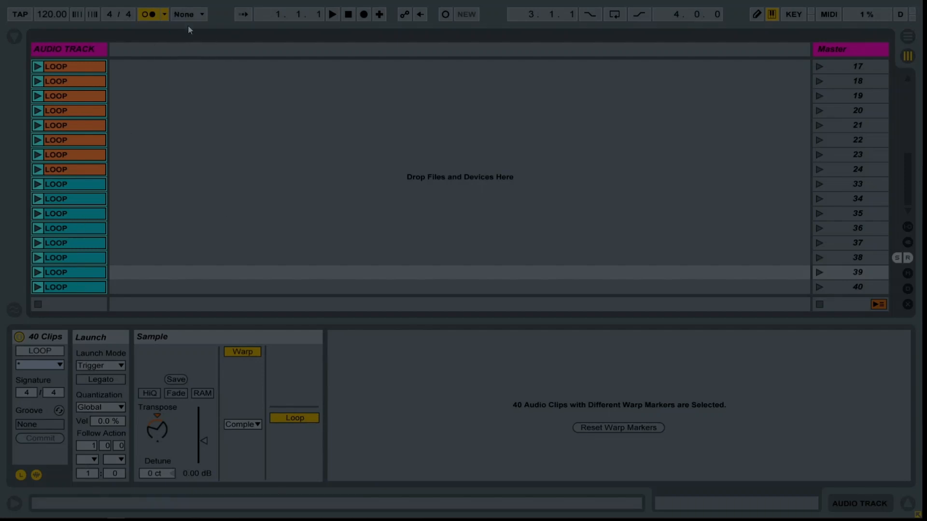
# Give all selected clips a follow action time of 0.0.2 with Other as the first follow action.
pyautogui.click(87, 446)
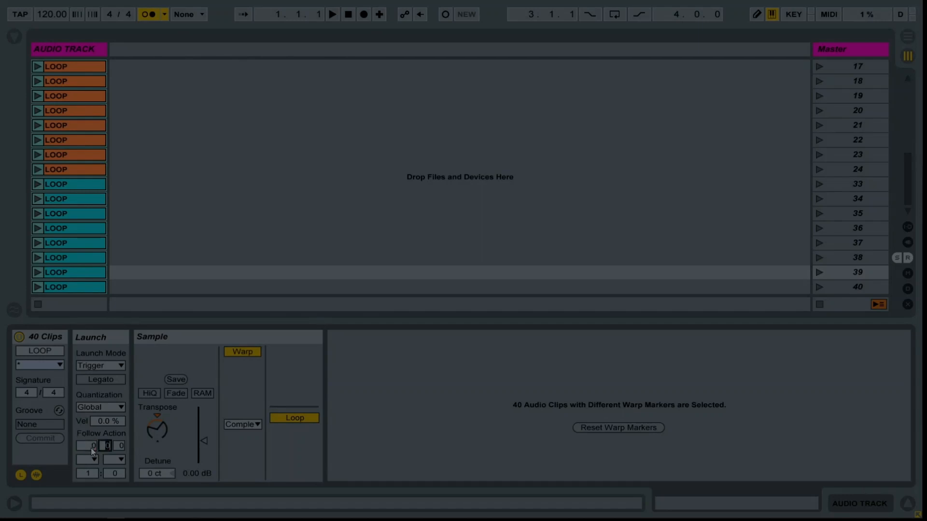
pyautogui.press('Tab')
pyautogui.write('2')
pyautogui.click(93, 459)
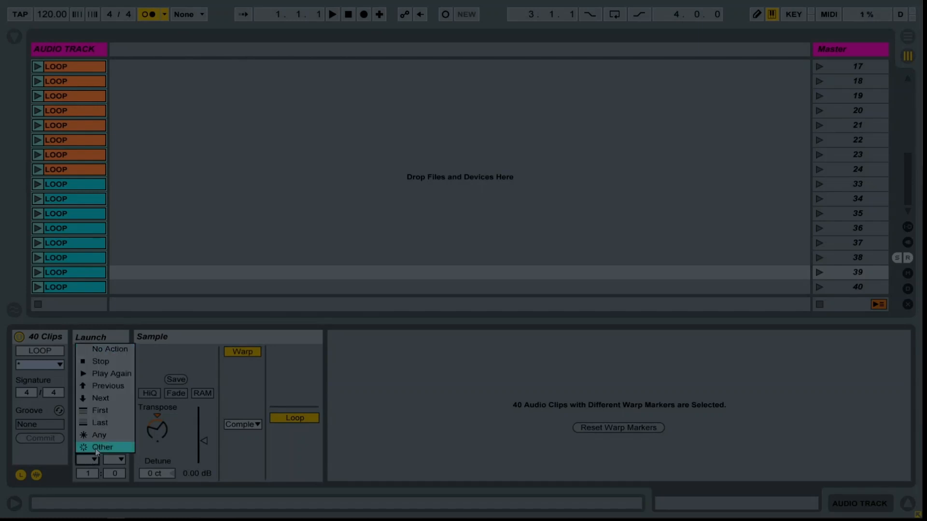
pyautogui.click(95, 448)
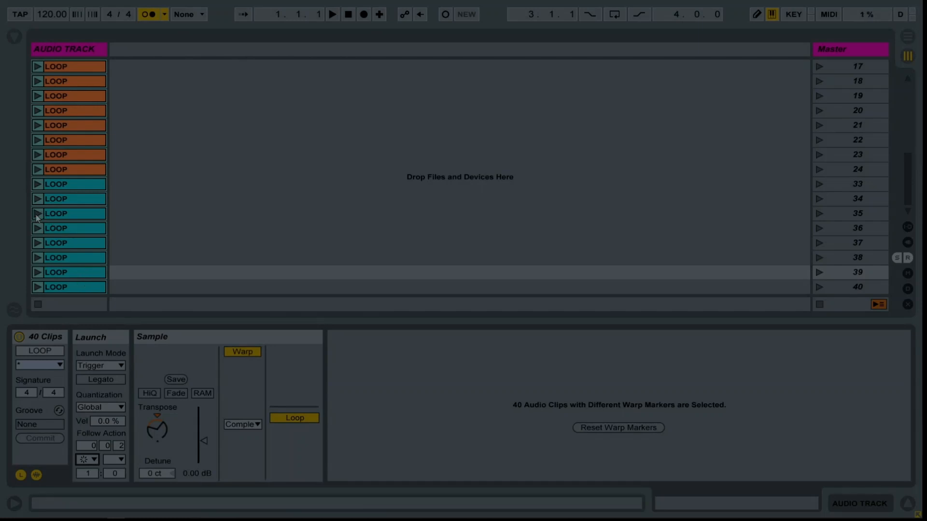
# Launch the scene 33 clip with the metronome turned off and set the song tempo to 140.00 BPM.
pyautogui.click(39, 185)
pyautogui.click(149, 15)
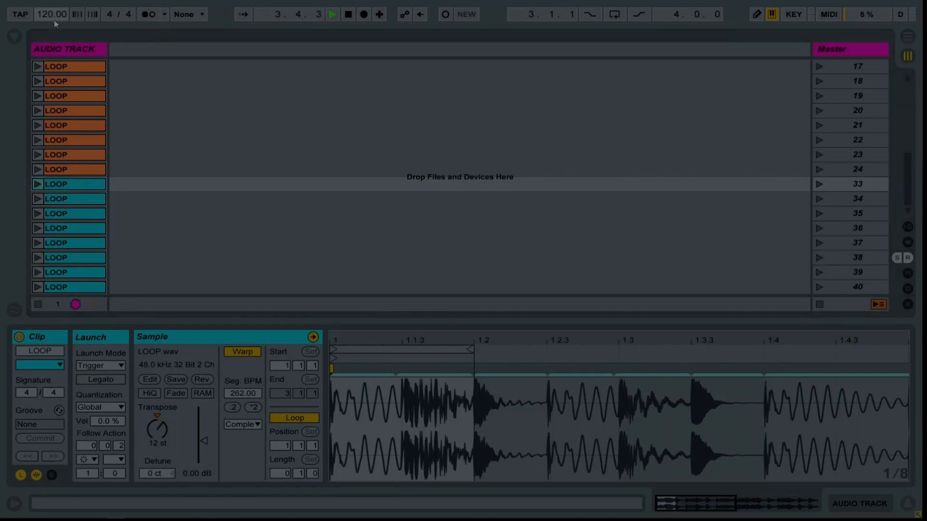
pyautogui.write('140')
pyautogui.press('Return')
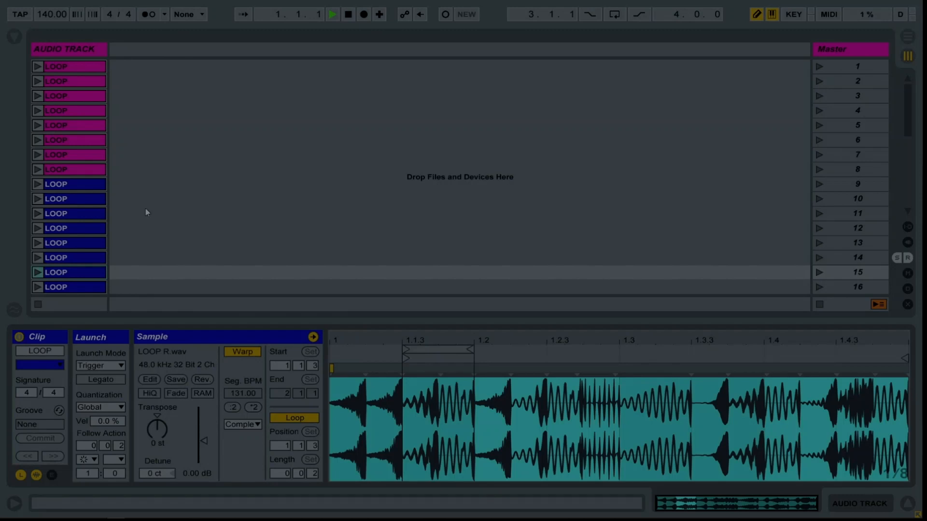
# Add a Reverb audio effect from the browser to the audio track's device chain.
pyautogui.click(62, 47)
pyautogui.click(18, 38)
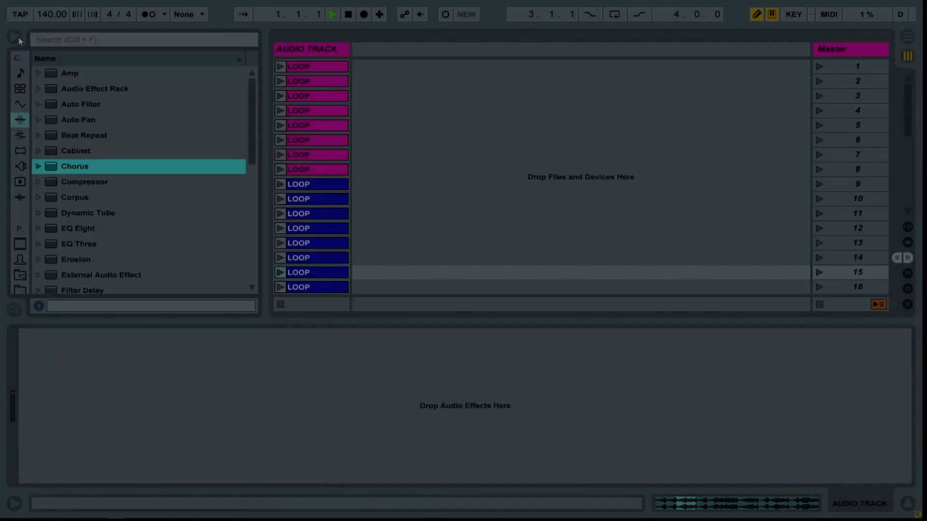
pyautogui.scroll(-6, 74, 220)
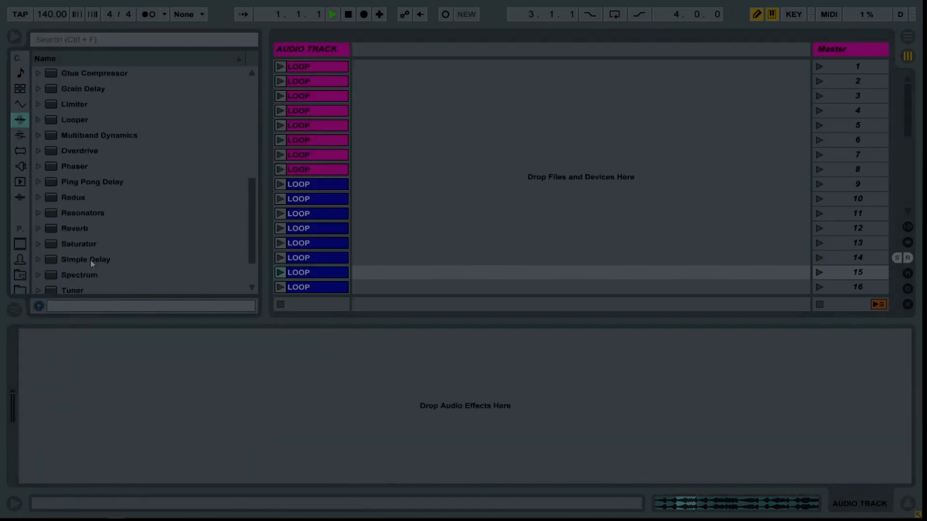
pyautogui.moveTo(83, 230); pyautogui.dragTo(103, 339)
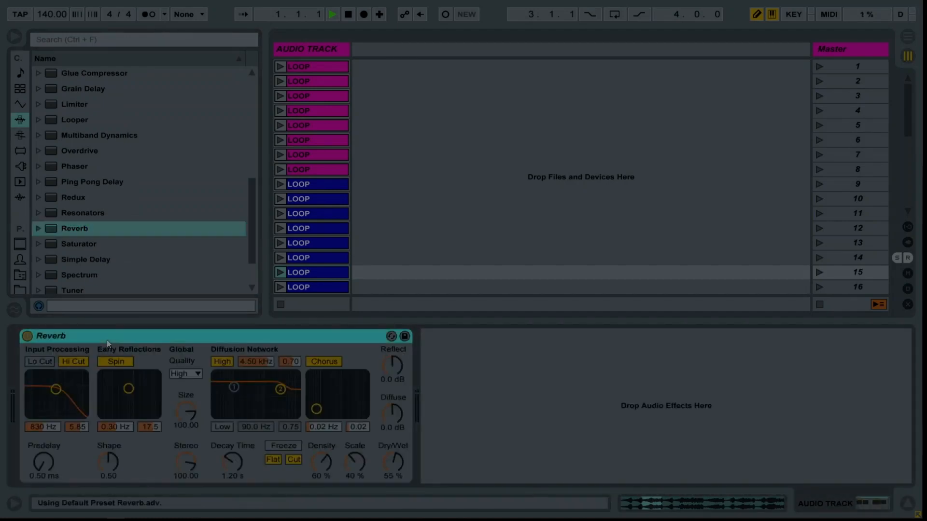
# Group the Reverb into an Audio Effect Rack and rename its chain LONG REVERB.
pyautogui.hotkey('ctrl', 'g')
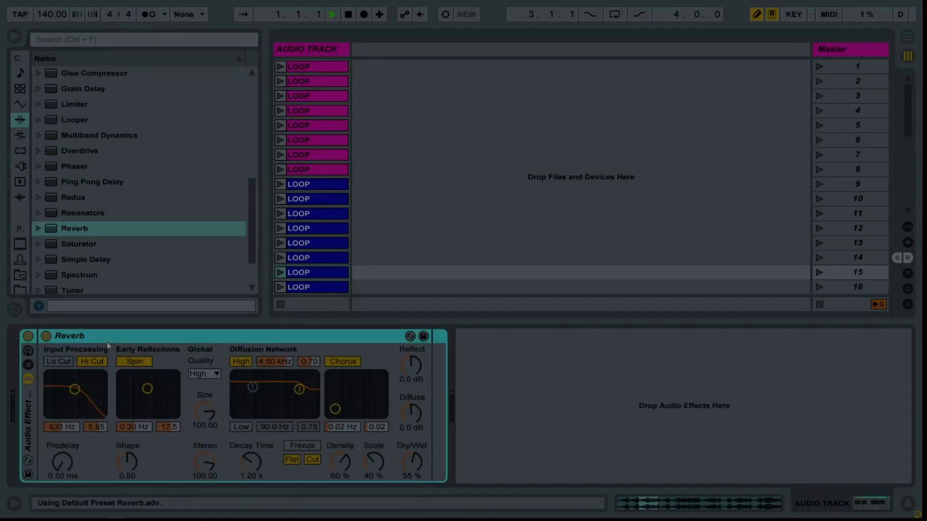
pyautogui.click(30, 367)
pyautogui.click(79, 379)
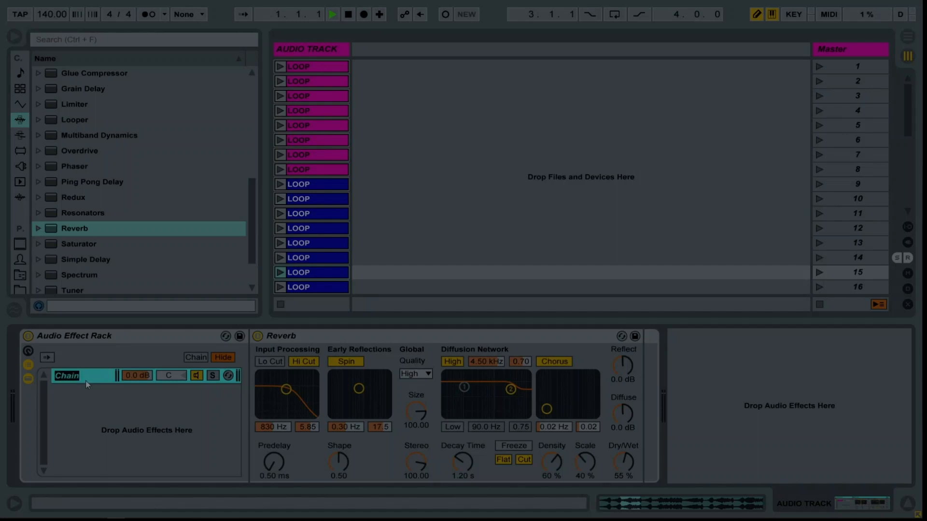
pyautogui.write('Lo')
# Set the LONG REVERB chain's Reverb to 100 % dry/wet, 10.0 s decay time and 25.0 ms predelay.
pyautogui.moveTo(623, 475); pyautogui.dragTo(623, 447)
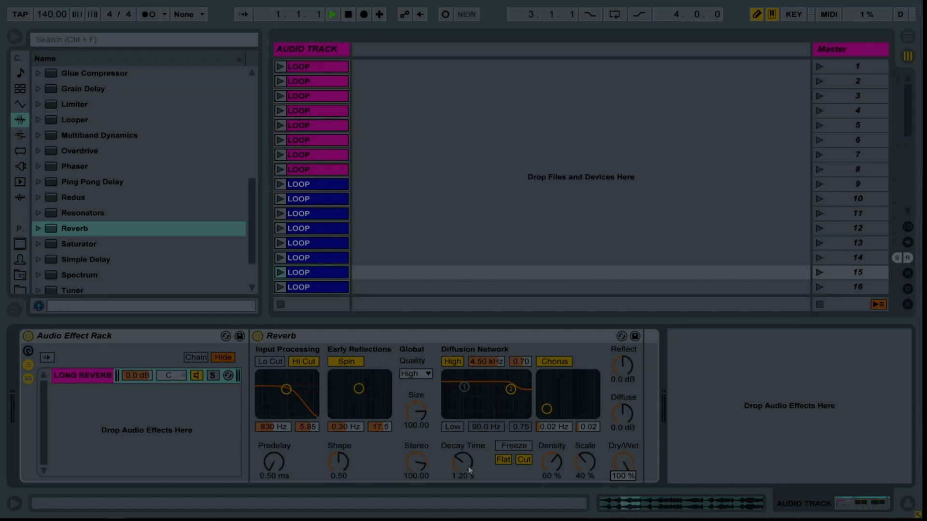
pyautogui.click(77, 379)
pyautogui.moveTo(467, 462); pyautogui.dragTo(467, 434)
pyautogui.write('1000')
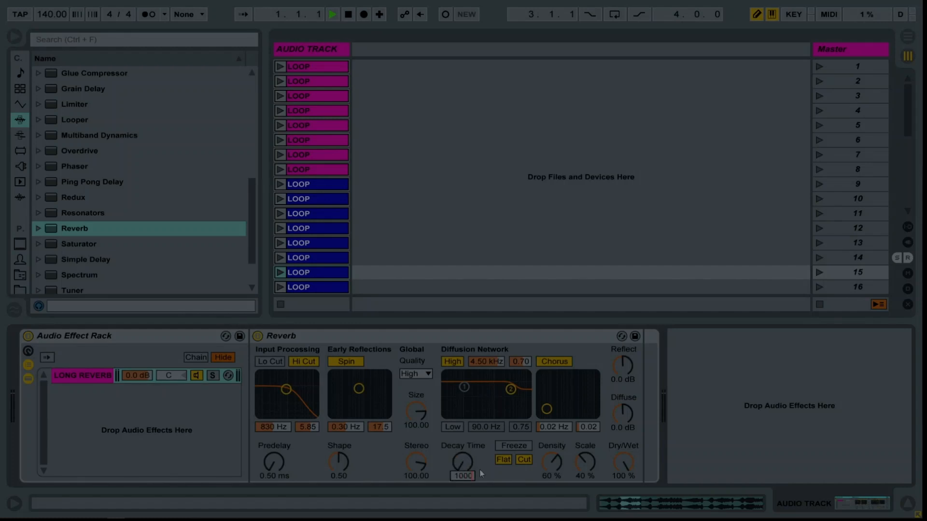
pyautogui.press('Return')
pyautogui.click(279, 465)
pyautogui.write('25')
pyautogui.press('Return')
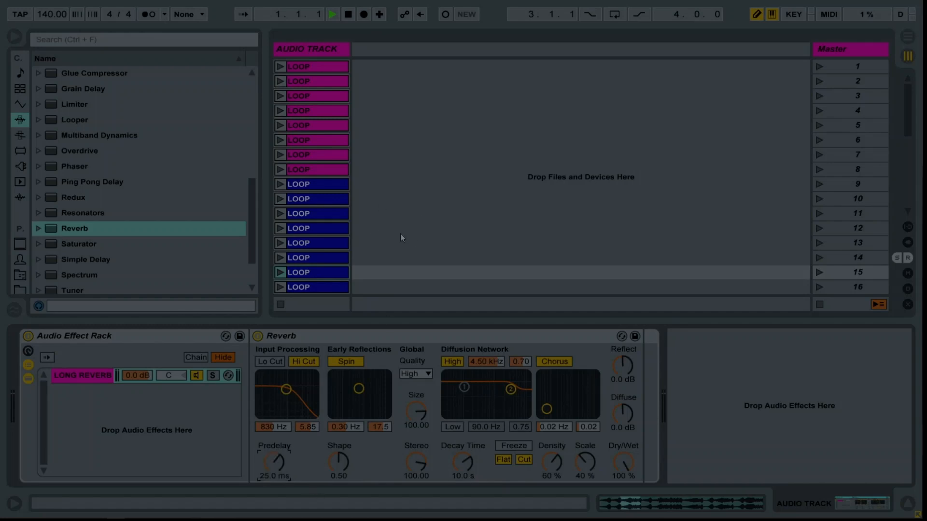
# Create a second rack chain named SHORT REVERB and add a Reverb at 100 % dry/wet to it.
pyautogui.rightClick(106, 401)
pyautogui.click(126, 409)
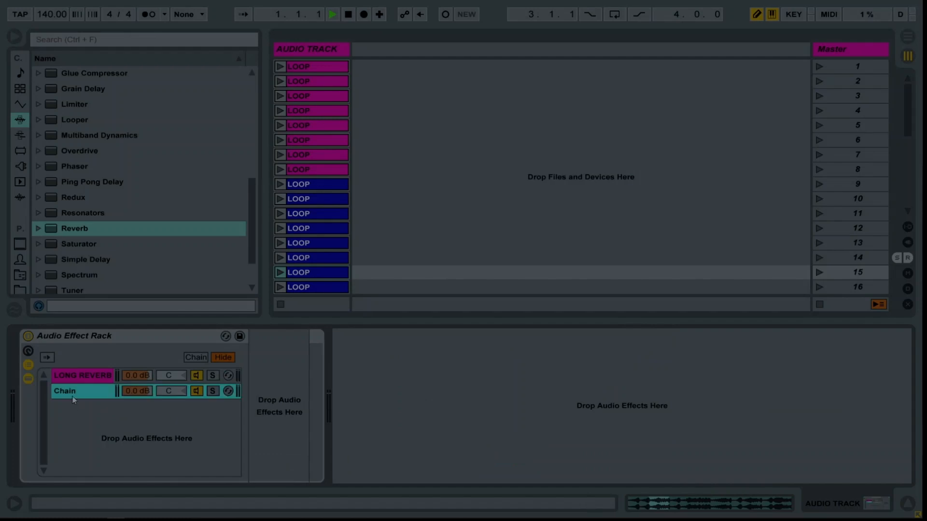
pyautogui.hotkey('ctrl', 'r')
pyautogui.write('SHORT R')
pyautogui.write('EVERB')
pyautogui.press('Return')
pyautogui.moveTo(77, 228); pyautogui.dragTo(251, 376)
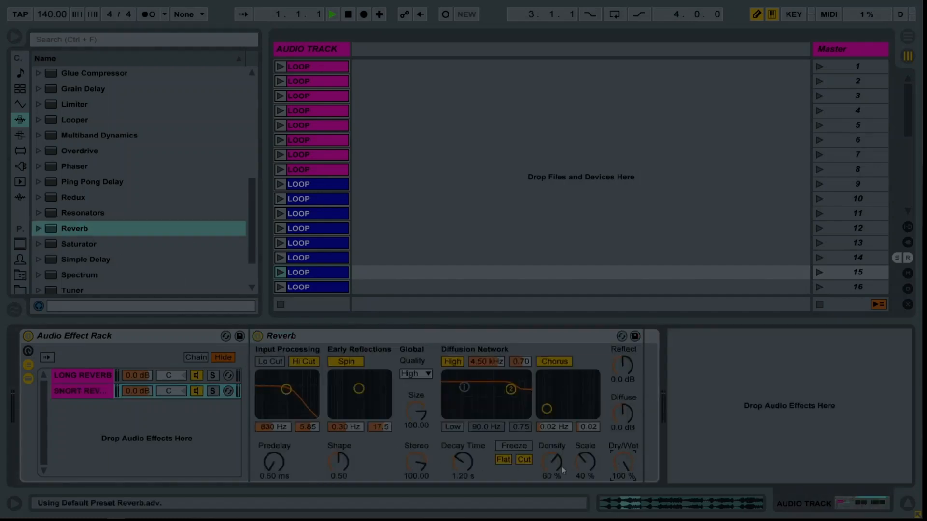
# Set the SHORT REVERB chain's Reverb to a 900 ms decay time and 10.0 ms predelay.
pyautogui.click(108, 376)
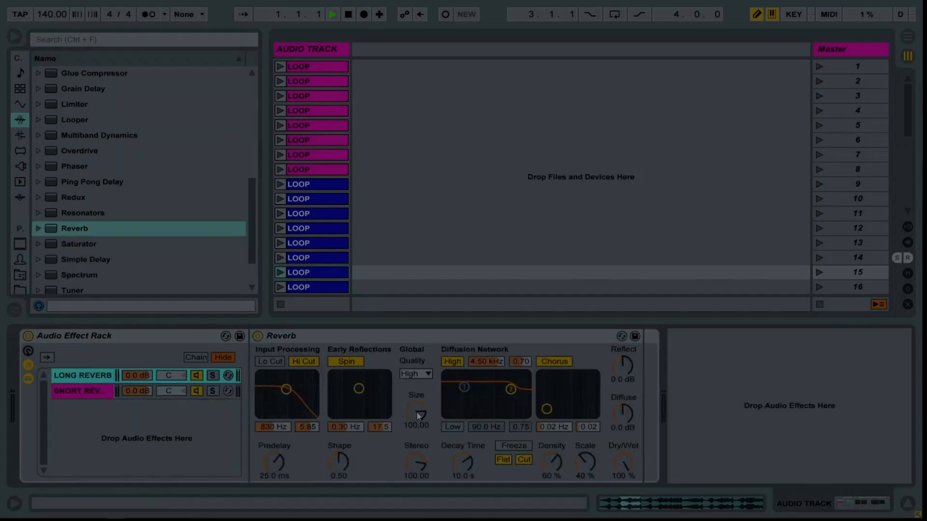
pyautogui.click(416, 412)
pyautogui.click(82, 391)
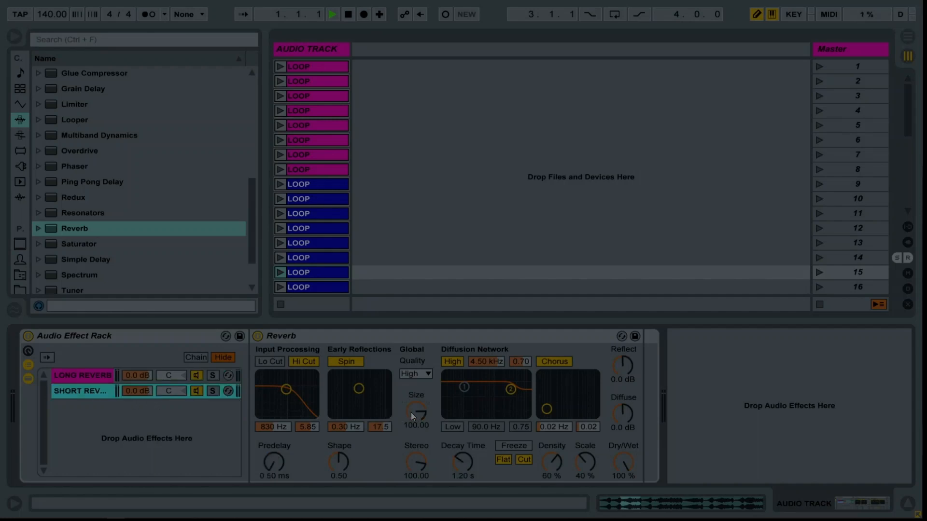
pyautogui.click(464, 464)
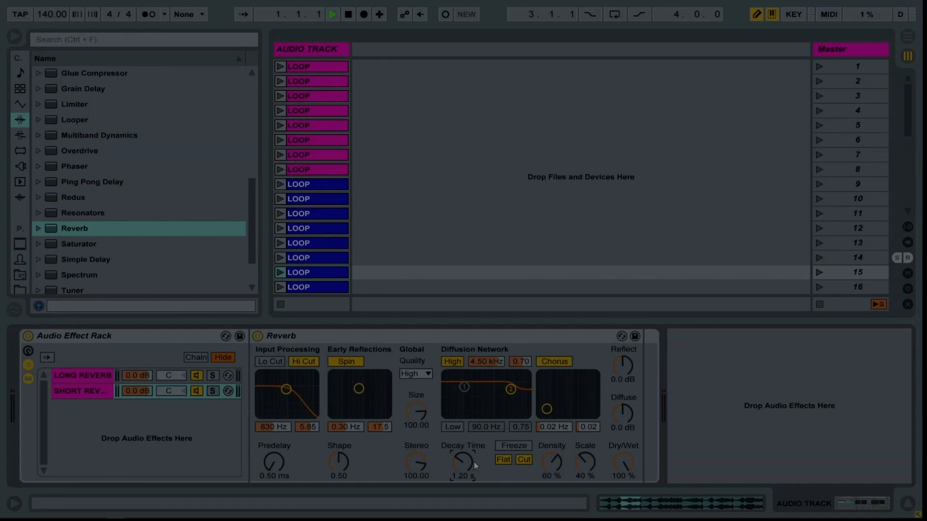
pyautogui.write('900')
pyautogui.press('Return')
pyautogui.write('10')
pyautogui.press('Return')
pyautogui.click(108, 412)
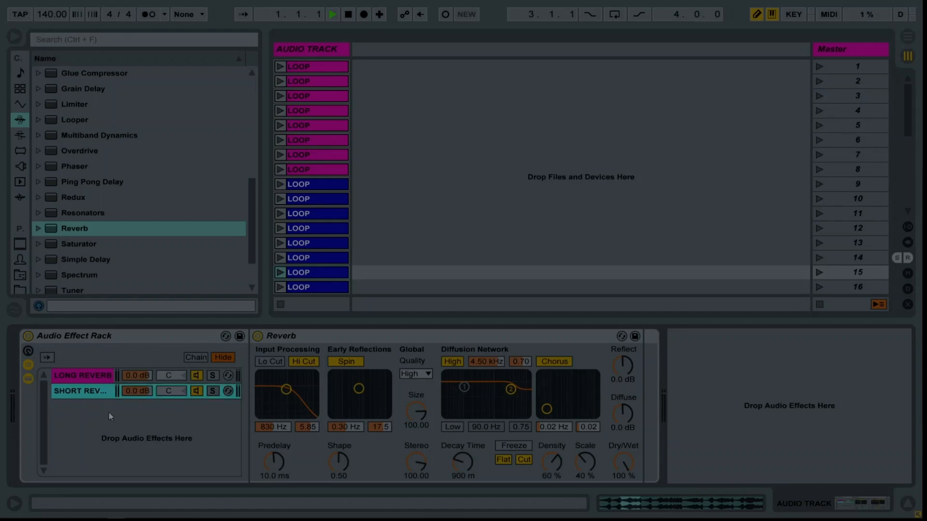
# Add a Simple Delay to the rack as a new third chain and name the chain SIMP DEL.
pyautogui.click(83, 230)
pyautogui.scroll(-3, 89, 251)
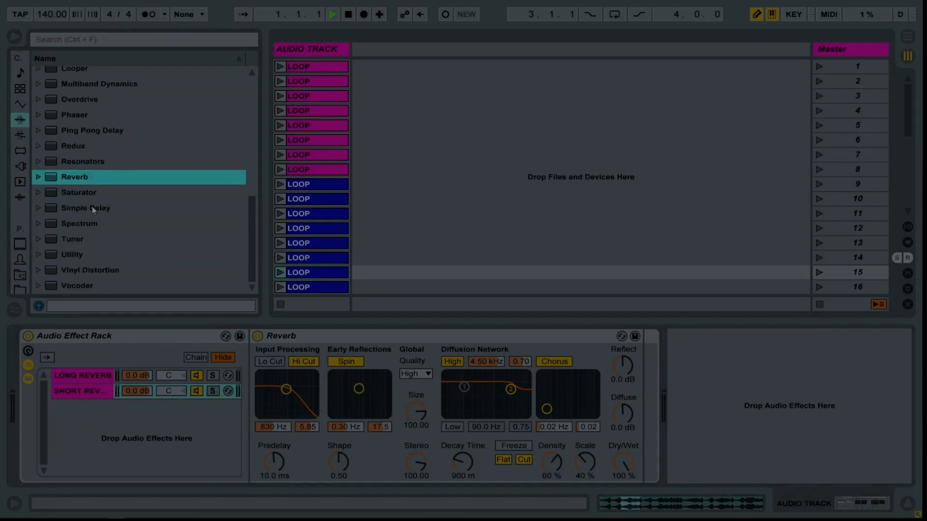
pyautogui.moveTo(91, 207); pyautogui.dragTo(132, 436)
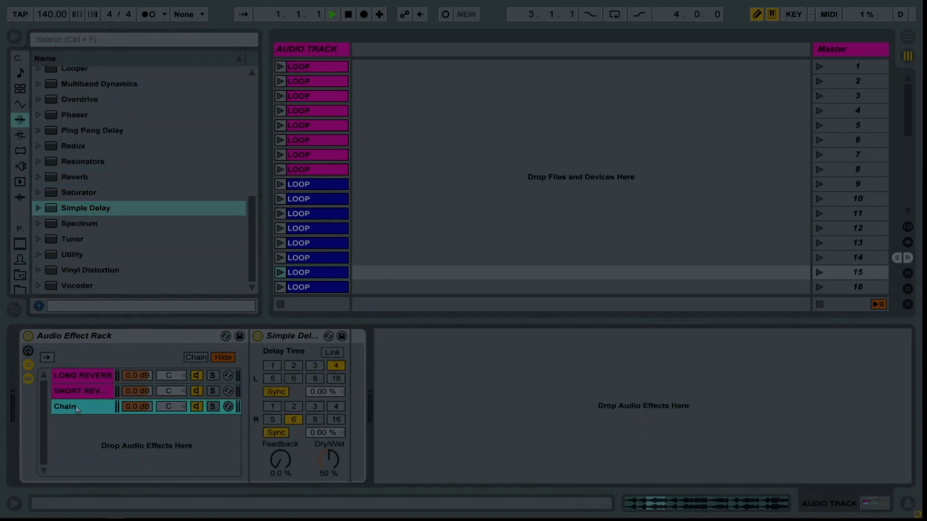
pyautogui.hotkey('ctrl', 'r')
pyautogui.write('SIMP DEL')
pyautogui.press('Return')
# Set the Simple Delay to 100 % dry/wet and 70 % feedback, with linked channels and a delay time of 3.
pyautogui.moveTo(324, 463); pyautogui.dragTo(324, 464)
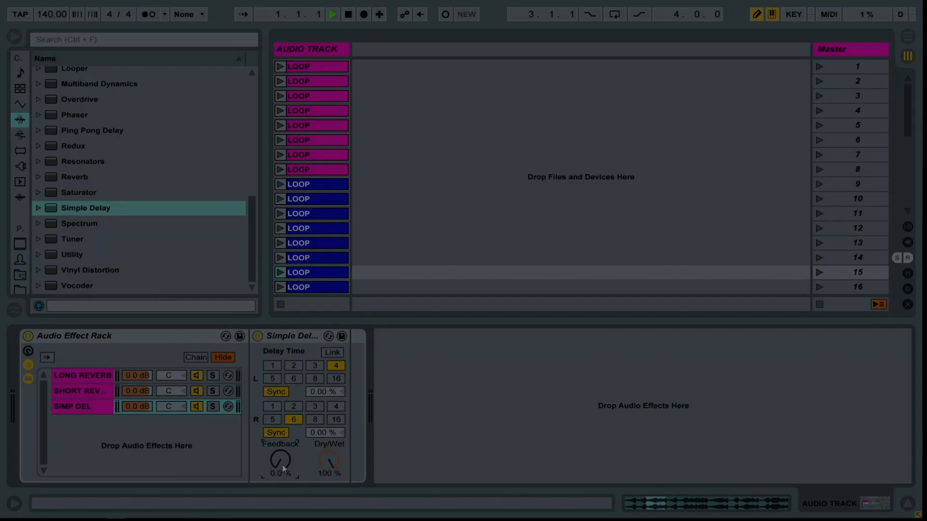
pyautogui.moveTo(284, 468); pyautogui.dragTo(283, 468)
pyautogui.click(330, 354)
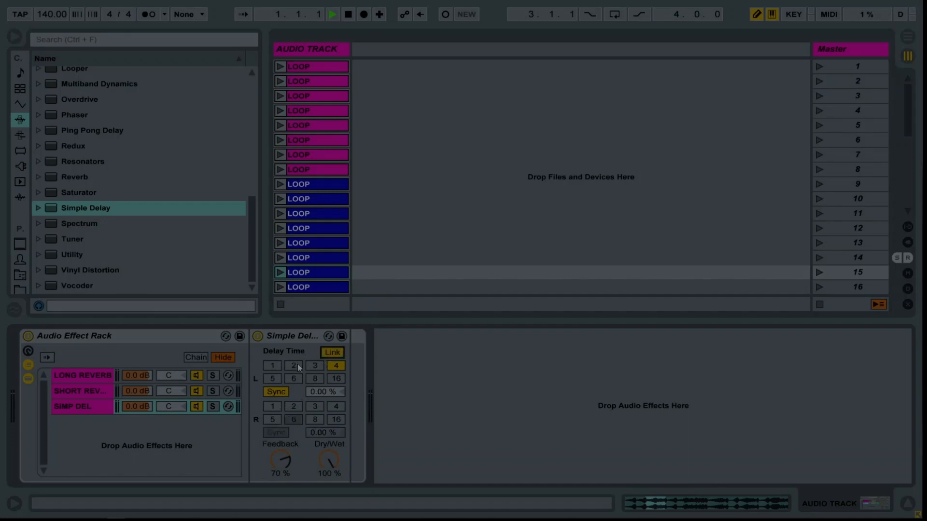
pyautogui.click(315, 367)
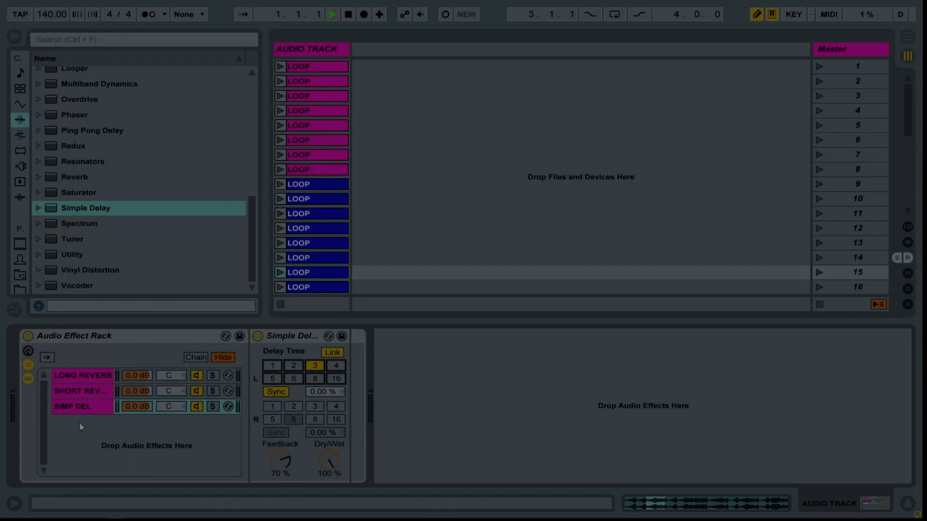
# Duplicate the SIMP DEL chain and name the copy SIMP DEL 2.
pyautogui.click(83, 408)
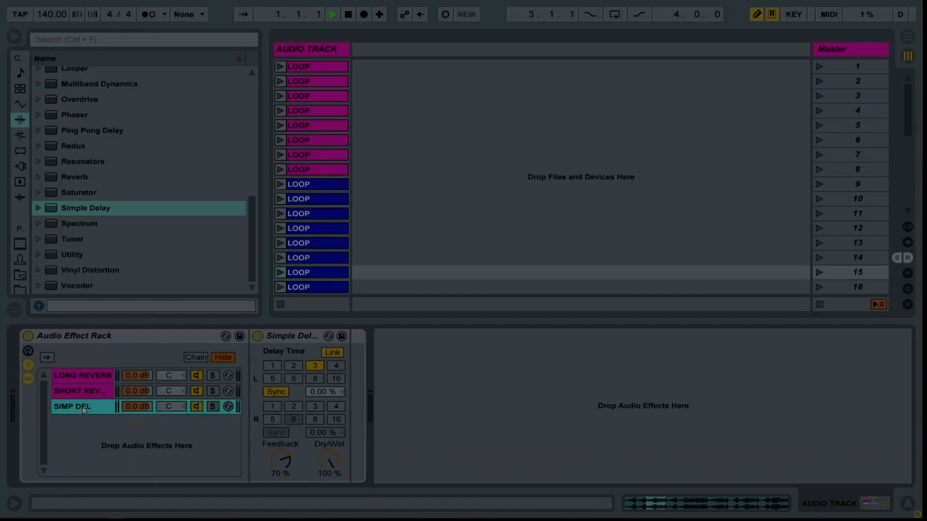
pyautogui.hotkey('ctrl', 'd')
pyautogui.hotkey('ctrl', 'r')
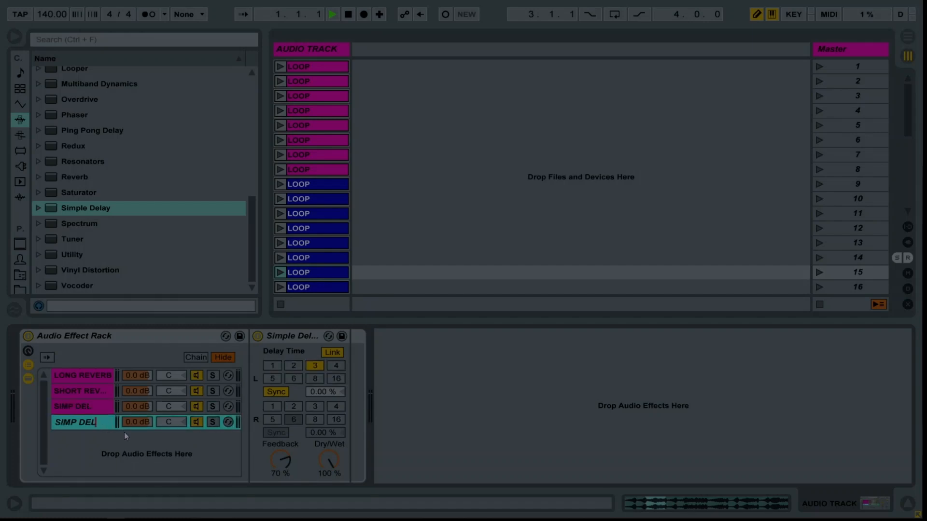
pyautogui.write('2')
pyautogui.press('Return')
# Switch the SIMP DEL 2 chain's Simple Delay from Sync to Time mode, with a 30.0 ms delay and 90 % feedback.
pyautogui.click(276, 392)
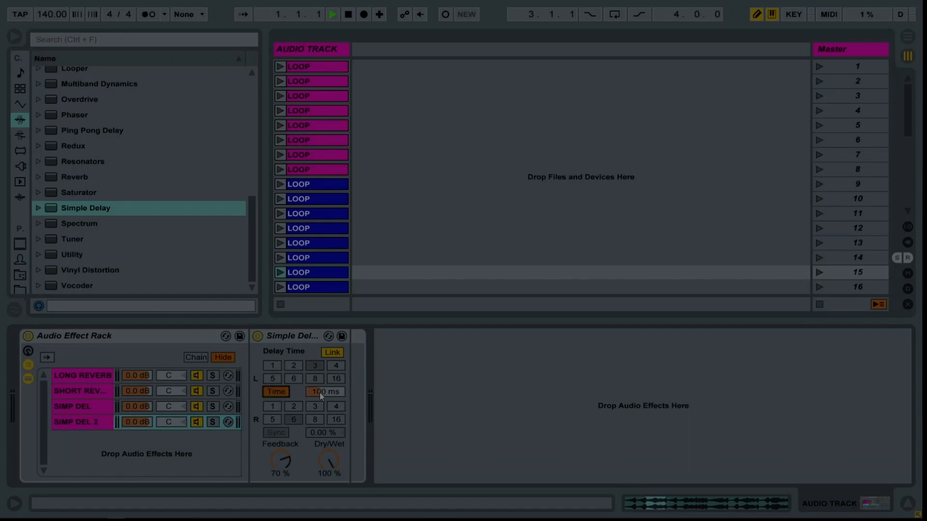
pyautogui.click(322, 392)
pyautogui.click(288, 463)
pyautogui.scroll(2, 295, 461)
# Create a new rack chain named PING PONG and add a Ping Pong Delay at 100 % dry/wet to it.
pyautogui.click(75, 422)
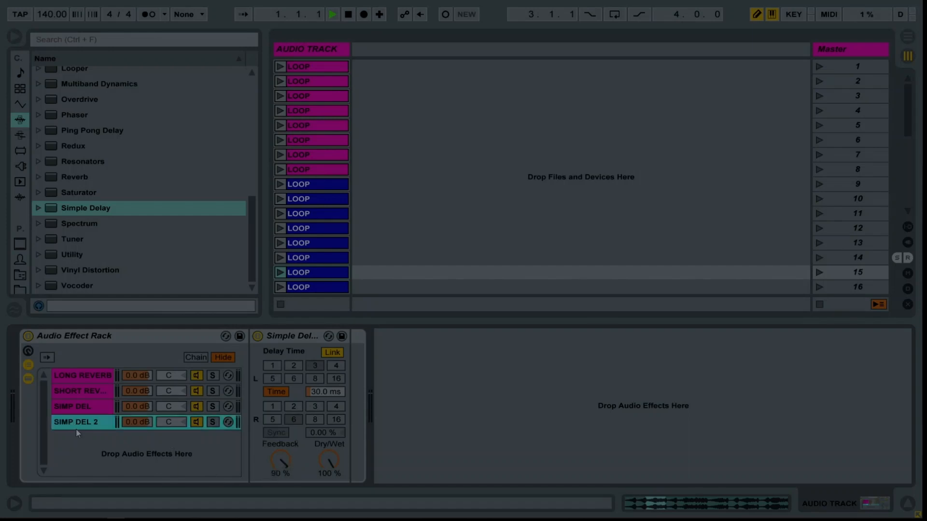
pyautogui.rightClick(76, 444)
pyautogui.click(85, 450)
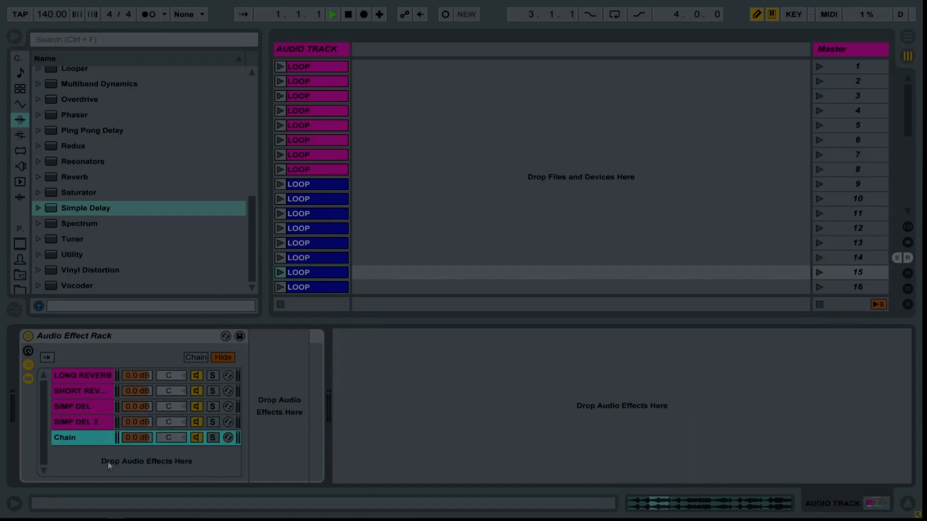
pyautogui.hotkey('ctrl', 'r')
pyautogui.write('PING PONG')
pyautogui.press('Return')
pyautogui.moveTo(72, 131); pyautogui.dragTo(282, 418)
pyautogui.moveTo(320, 465); pyautogui.dragTo(321, 466)
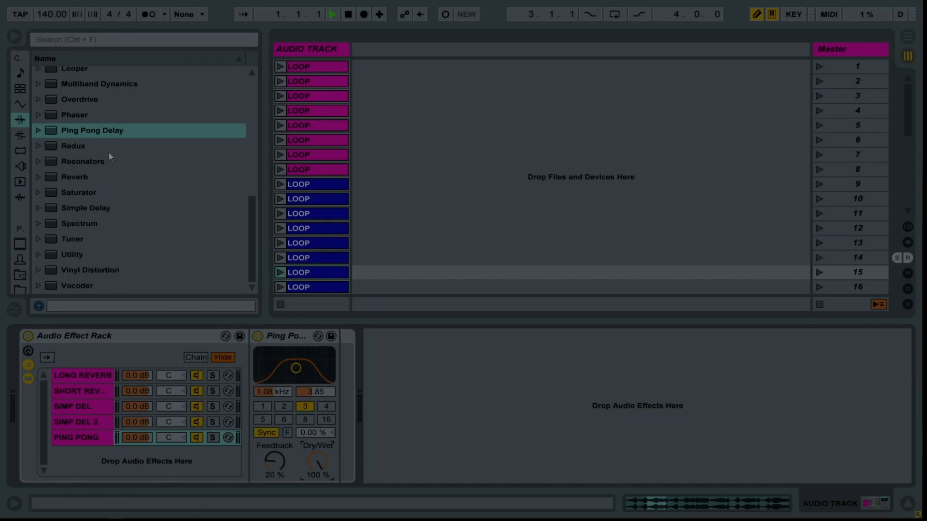
# Add an Auto Pan to the rack as a new chain and name the chain AUTOPAN.
pyautogui.scroll(7, 108, 157)
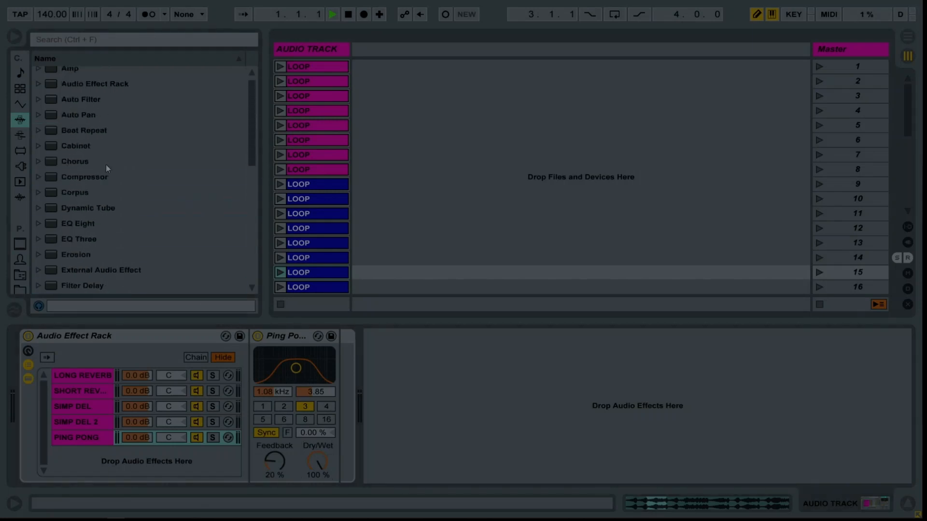
pyautogui.scroll(1, 105, 164)
pyautogui.moveTo(77, 122); pyautogui.dragTo(97, 464)
pyautogui.hotkey('ctrl', 'r')
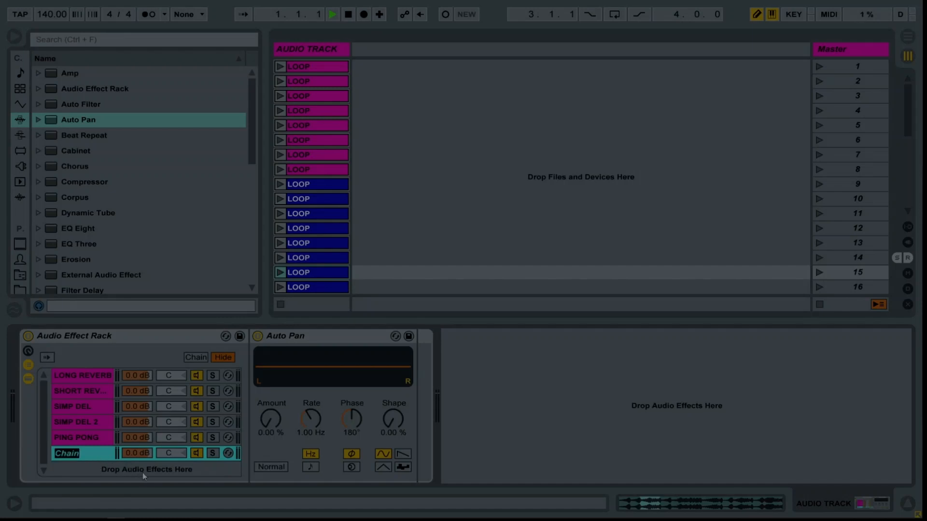
pyautogui.write('AUTOPAN')
pyautogui.press('Return')
# Set the Auto Pan to 100 % amount and a rate of 11.9 Hz.
pyautogui.moveTo(262, 427); pyautogui.dragTo(262, 379)
pyautogui.moveTo(310, 414); pyautogui.dragTo(311, 377)
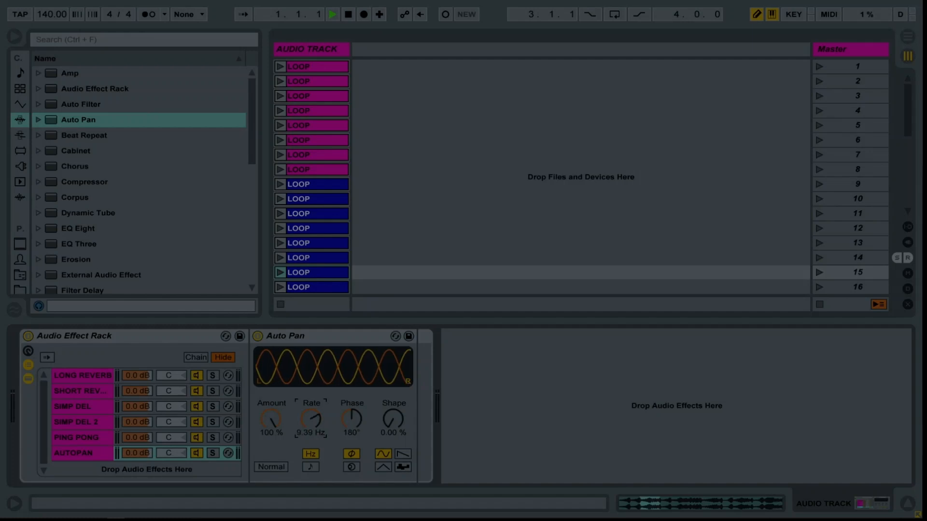
pyautogui.moveTo(310, 376); pyautogui.dragTo(311, 389)
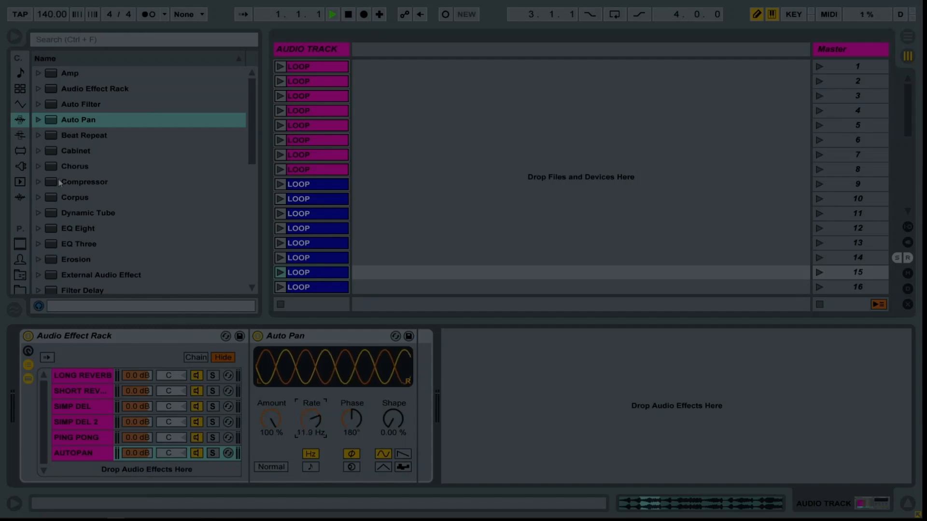
# Add an Auto Filter to the rack as a new chain and name the chain LOP LFO.
pyautogui.moveTo(80, 104); pyautogui.dragTo(83, 468)
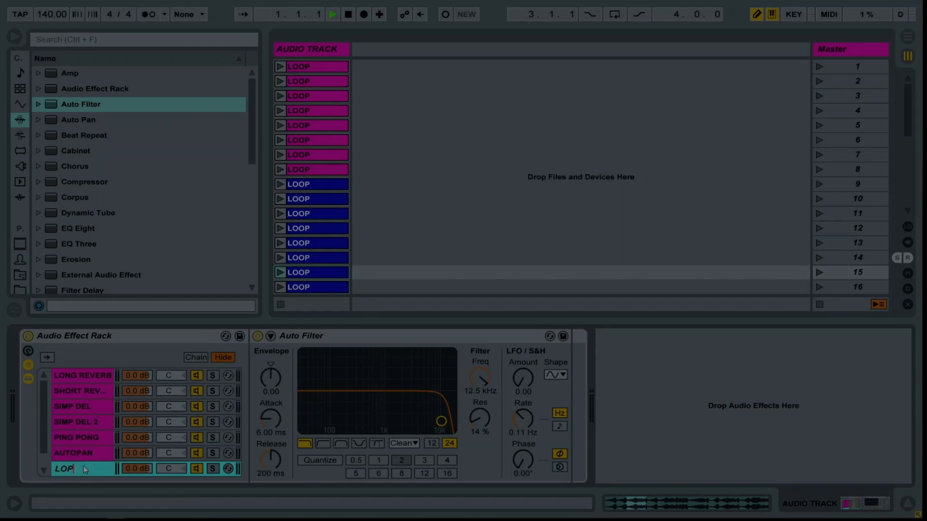
pyautogui.write('FO')
pyautogui.press('Return')
# Set the LOP LFO chain's Auto Filter to 888 Hz frequency and 43 % resonance, with LFO amount 24.3 and rate 8.06 Hz.
pyautogui.moveTo(482, 389)
pyautogui.mouseDown()
pyautogui.moveTo(482, 429)
pyautogui.moveTo(479, 400)
pyautogui.mouseUp()
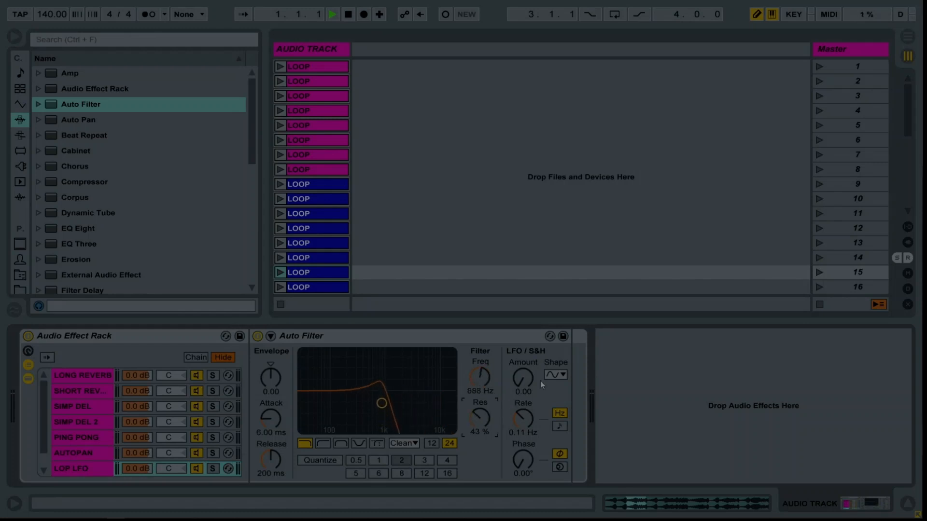
pyautogui.moveTo(525, 377); pyautogui.dragTo(526, 358)
pyautogui.moveTo(526, 433); pyautogui.dragTo(526, 410)
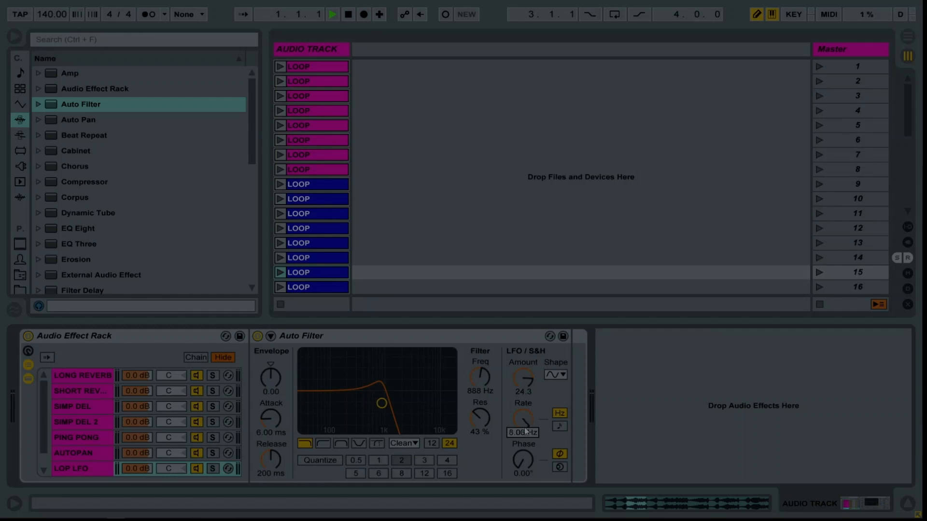
# Duplicate the LOP LFO chain twice and name the copies BP LFO and HIP.
pyautogui.click(80, 466)
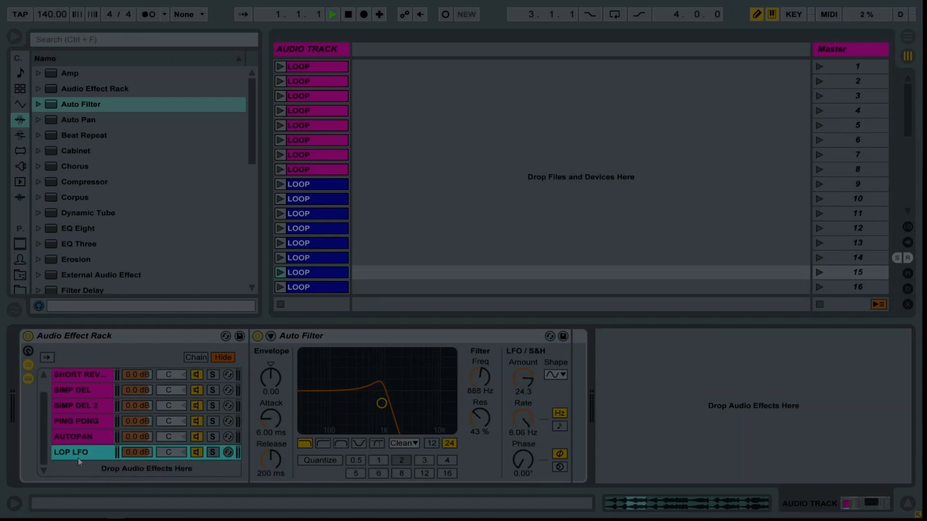
pyautogui.hotkey('ctrl', 'd')
pyautogui.hotkey('ctrl', 'd')
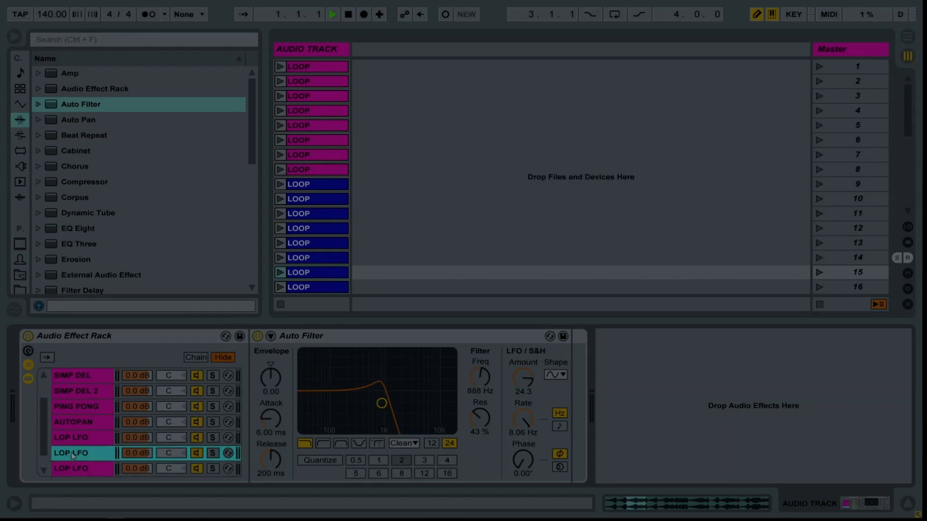
pyautogui.hotkey('ctrl', 'r')
pyautogui.write('BP LFO')
pyautogui.press('Tab')
pyautogui.write('HIP')
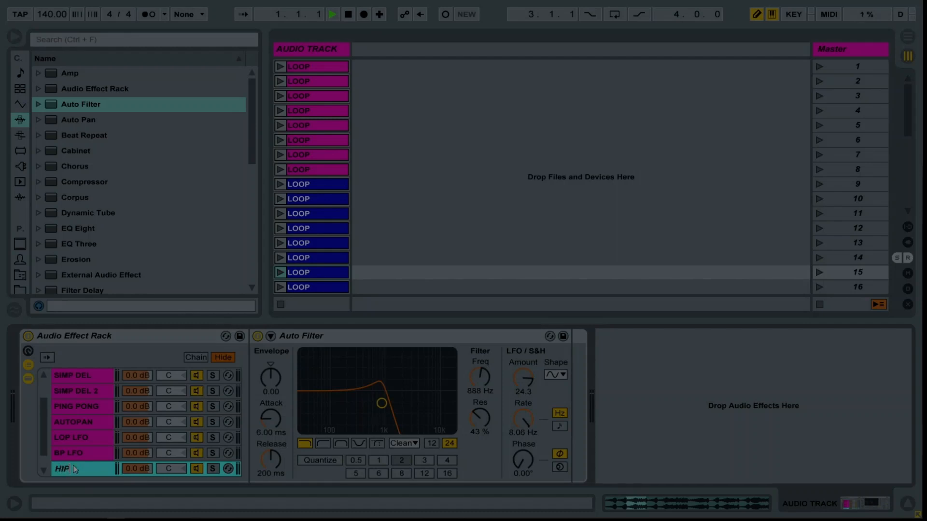
pyautogui.press('Return')
# Make the BP LFO chain's filter a 12 dB band-pass at 842 Hz, with LFO amount 17.6 and rate 4.39 Hz.
pyautogui.click(83, 456)
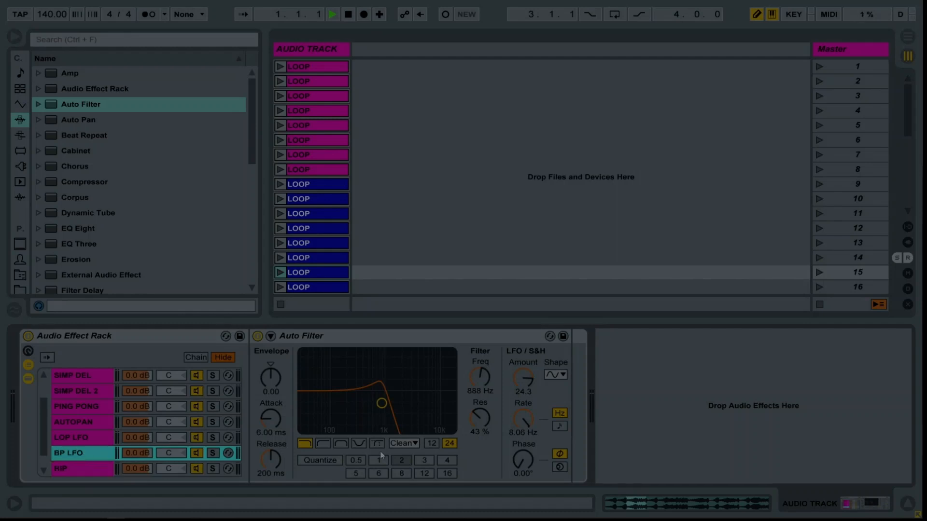
pyautogui.click(340, 444)
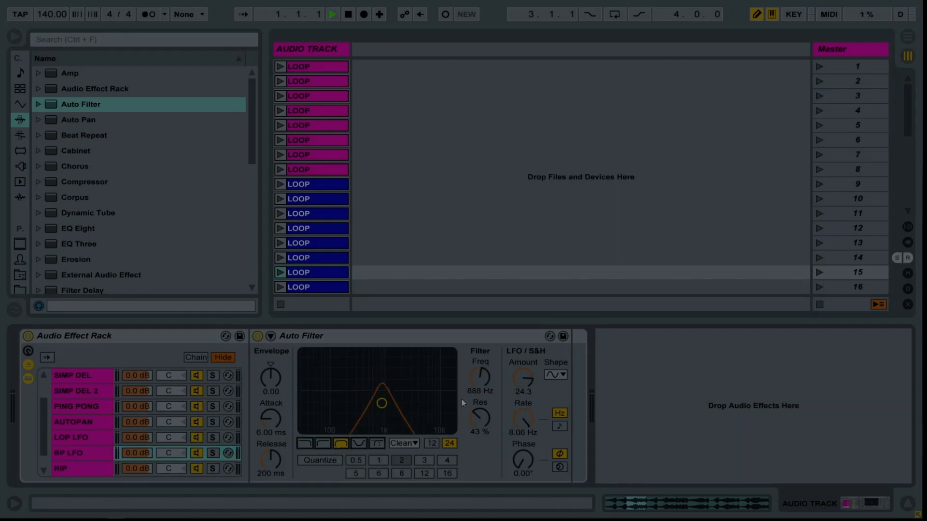
pyautogui.click(431, 443)
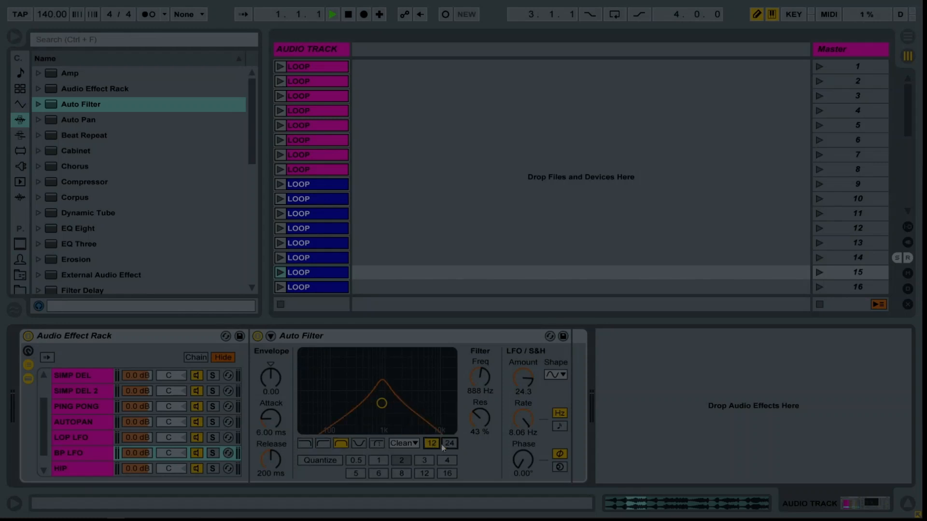
pyautogui.moveTo(480, 376); pyautogui.dragTo(480, 380)
pyautogui.moveTo(524, 421); pyautogui.dragTo(524, 431)
pyautogui.moveTo(515, 384); pyautogui.dragTo(515, 391)
# Make the HIP chain's filter a high-pass with 62 % resonance, LFO amount 14.0, the last stepped LFO shape and a slower LFO rate.
pyautogui.click(81, 471)
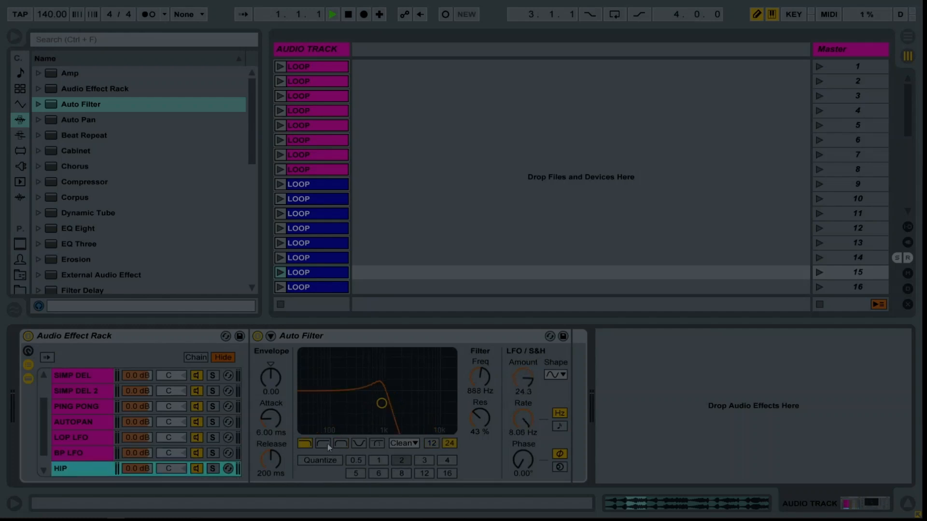
pyautogui.moveTo(476, 408); pyautogui.dragTo(476, 405)
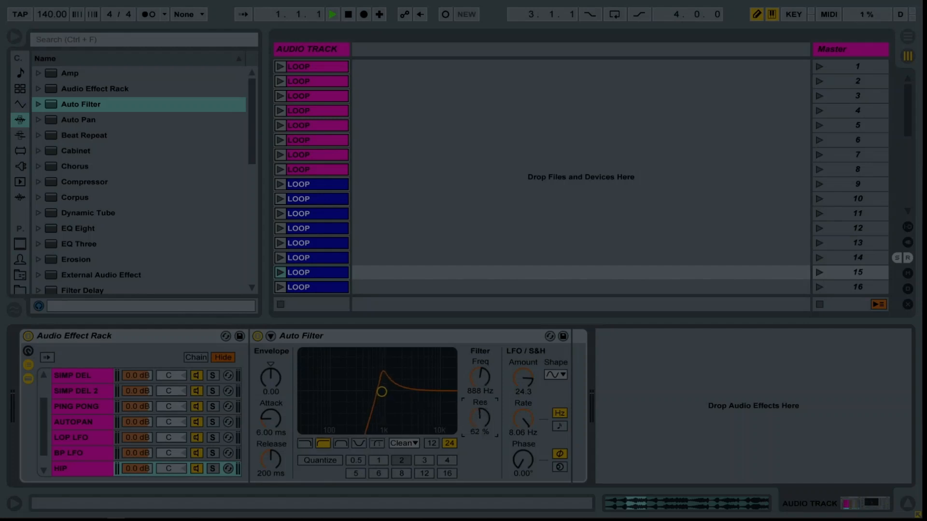
pyautogui.moveTo(523, 378); pyautogui.dragTo(523, 386)
pyautogui.click(551, 375)
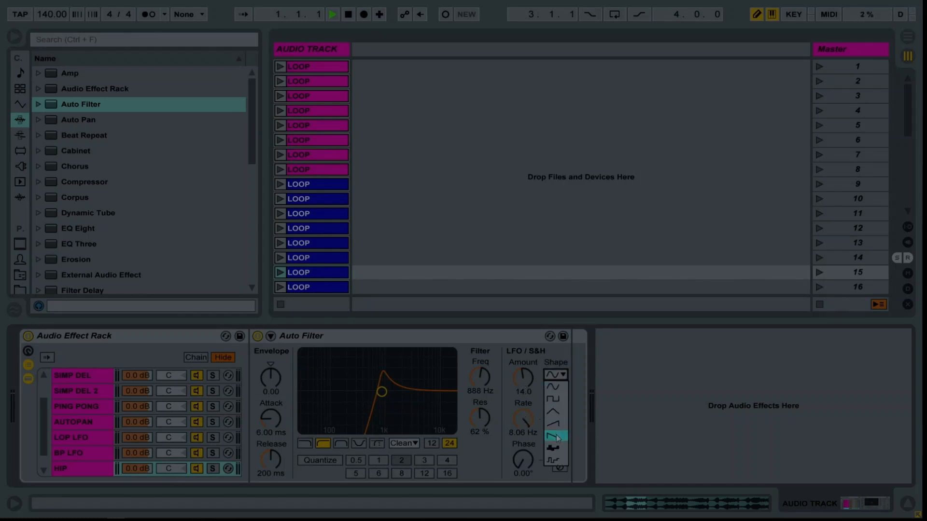
pyautogui.click(554, 461)
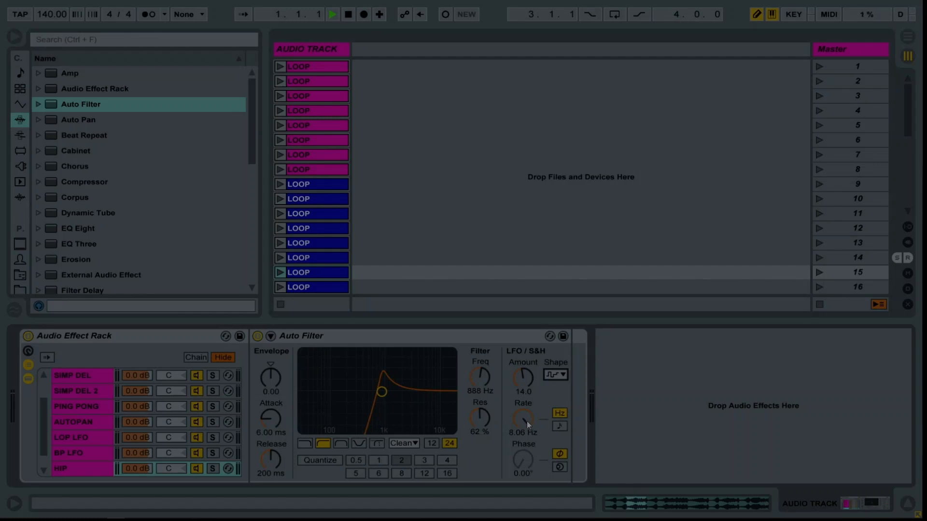
pyautogui.moveTo(526, 425); pyautogui.dragTo(526, 435)
# Extend the chain select zones of all rack chains across the full 0 to 127 range and distribute the ranges equally.
pyautogui.click(87, 452)
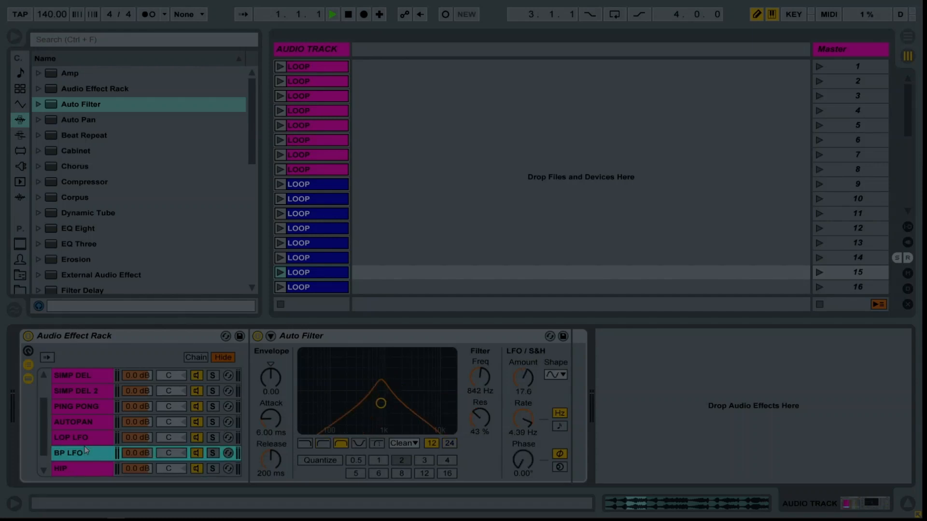
pyautogui.click(196, 358)
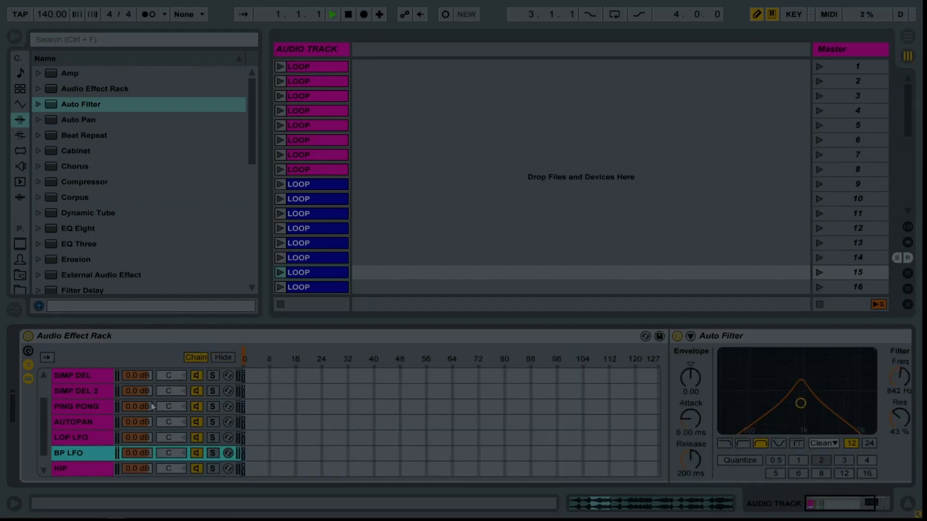
pyautogui.click(68, 409)
pyautogui.hotkey('ctrl', 'a')
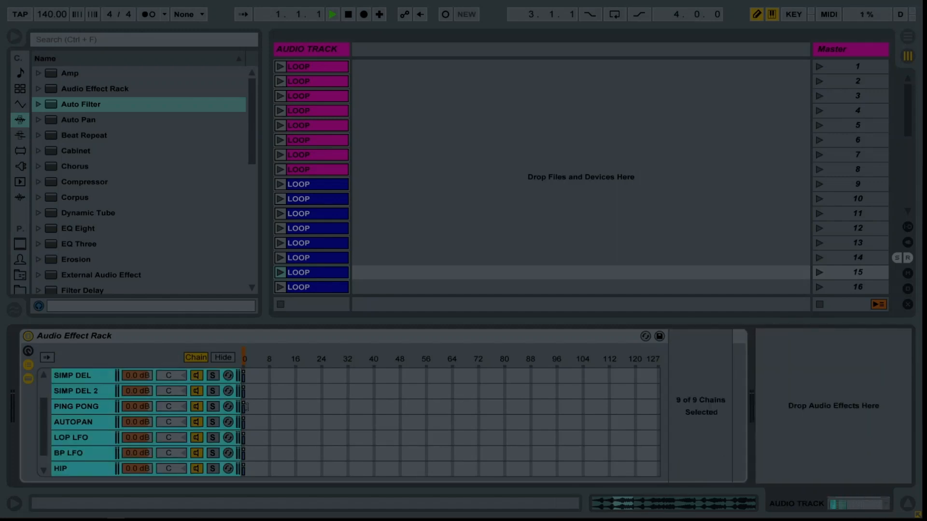
pyautogui.moveTo(247, 419); pyautogui.dragTo(780, 407)
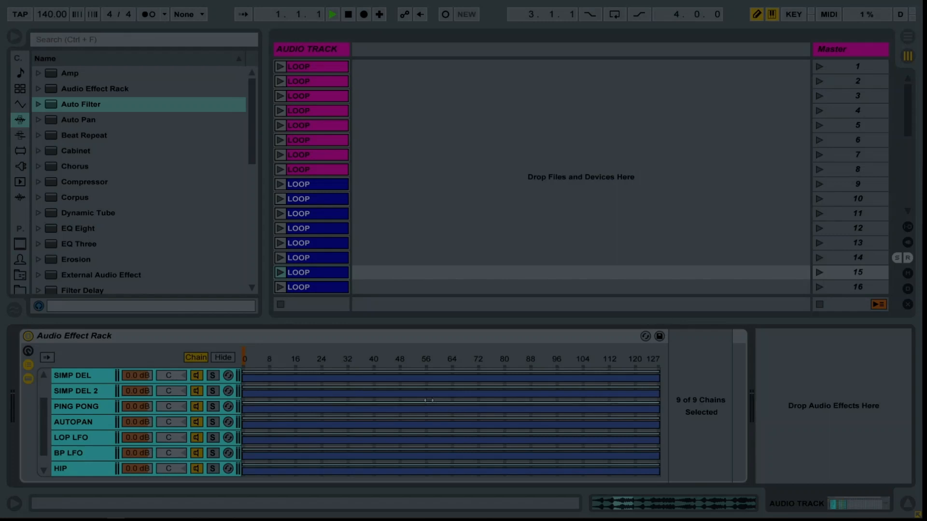
pyautogui.rightClick(453, 413)
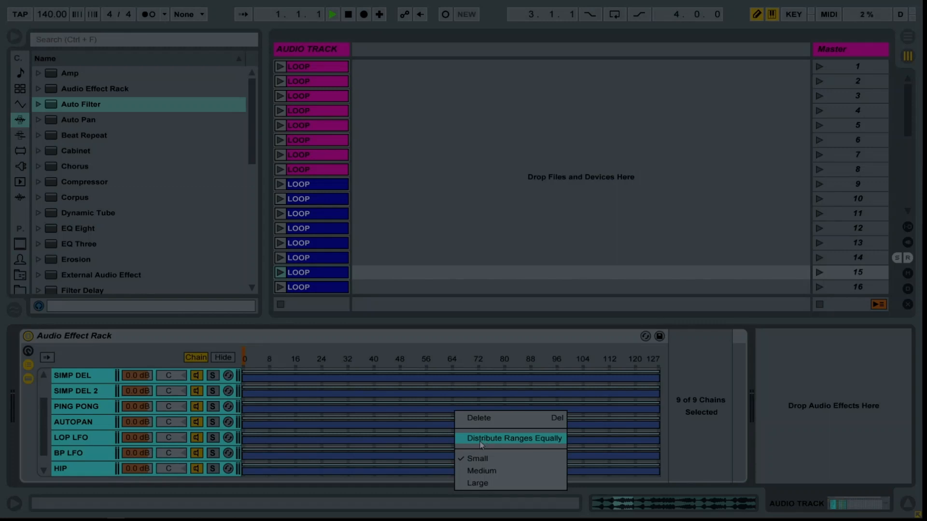
pyautogui.click(511, 438)
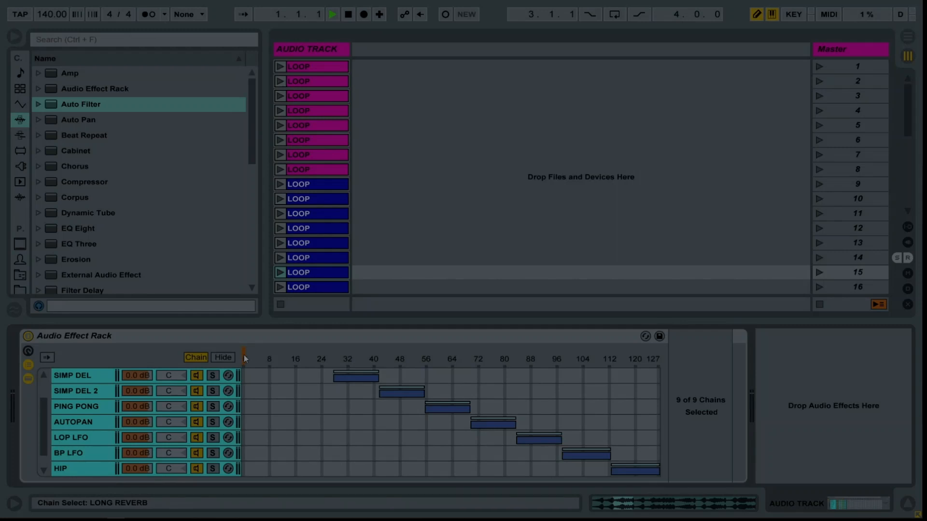
# Map the rack's chain selector to Macro 1 and try the macro knob, returning it to 0.
pyautogui.moveTo(244, 355); pyautogui.dragTo(376, 356)
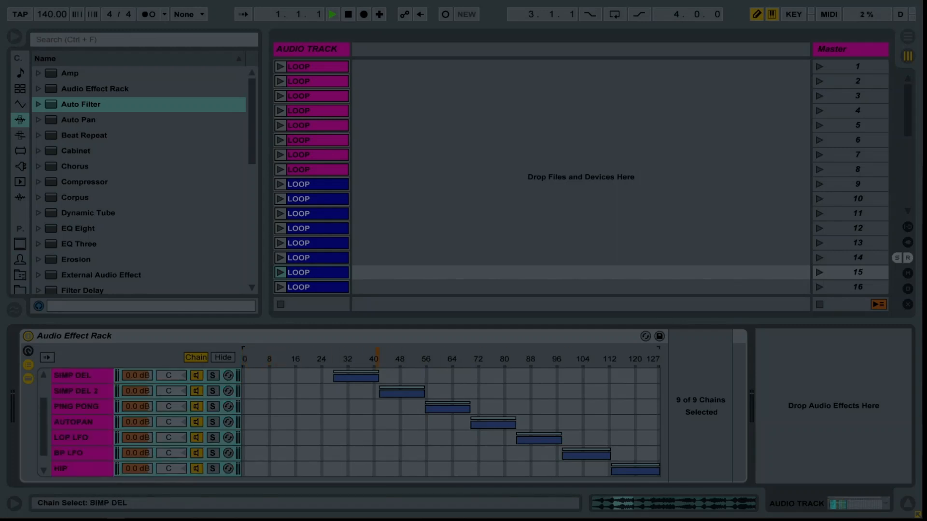
pyautogui.rightClick(378, 367)
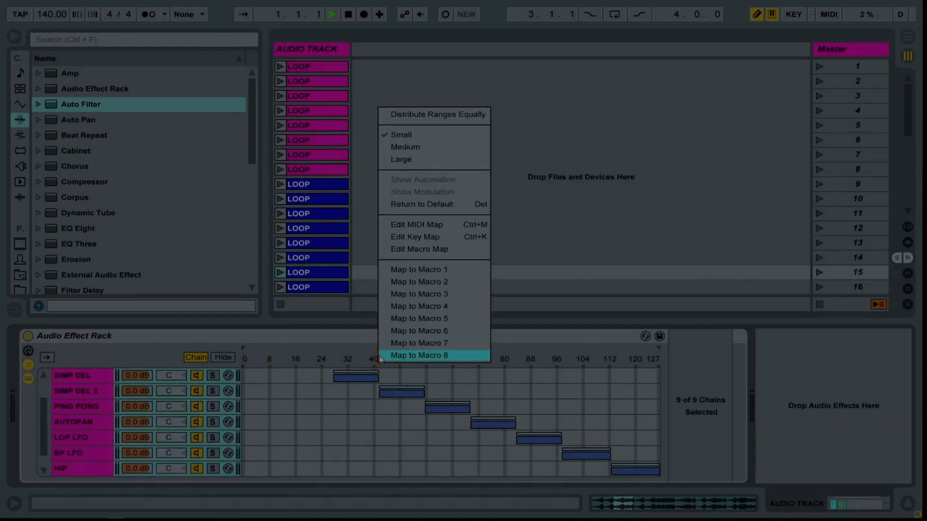
pyautogui.click(394, 270)
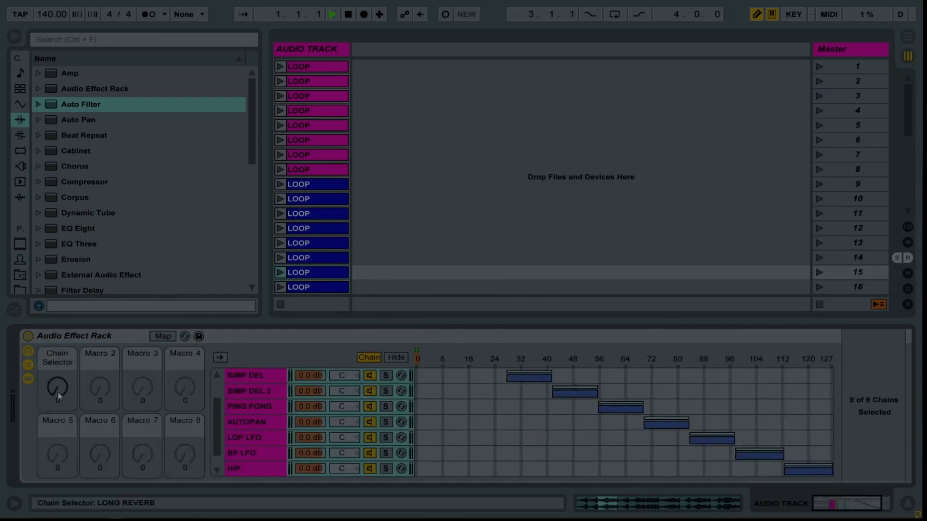
pyautogui.moveTo(58, 392)
pyautogui.mouseDown()
pyautogui.moveTo(58, 340)
pyautogui.moveTo(58, 359)
pyautogui.mouseUp()
pyautogui.moveTo(58, 388)
pyautogui.mouseDown()
pyautogui.moveTo(58, 404)
pyautogui.moveTo(57, 350)
pyautogui.moveTo(57, 405)
pyautogui.mouseUp()
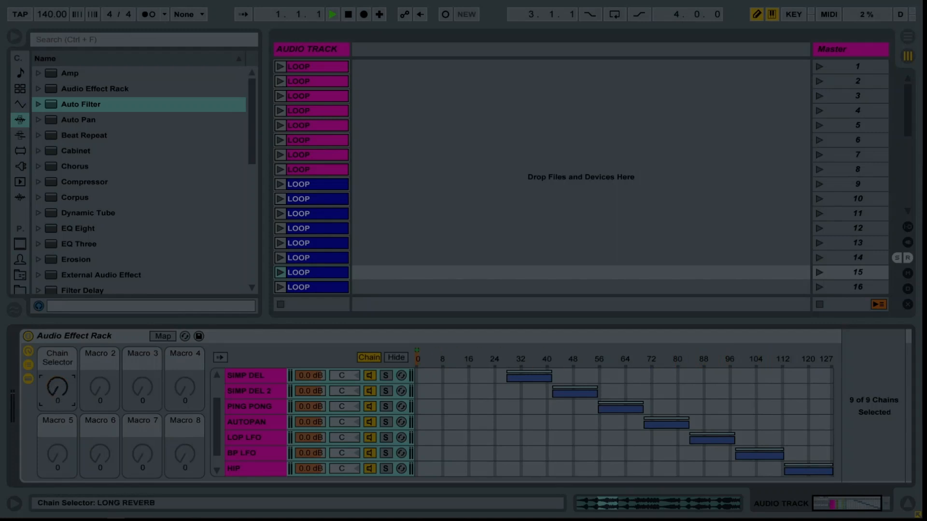
# Group the effect rack inside a new outer Audio Effect Rack, show the outer rack's chain list and select the inner rack.
pyautogui.click(64, 339)
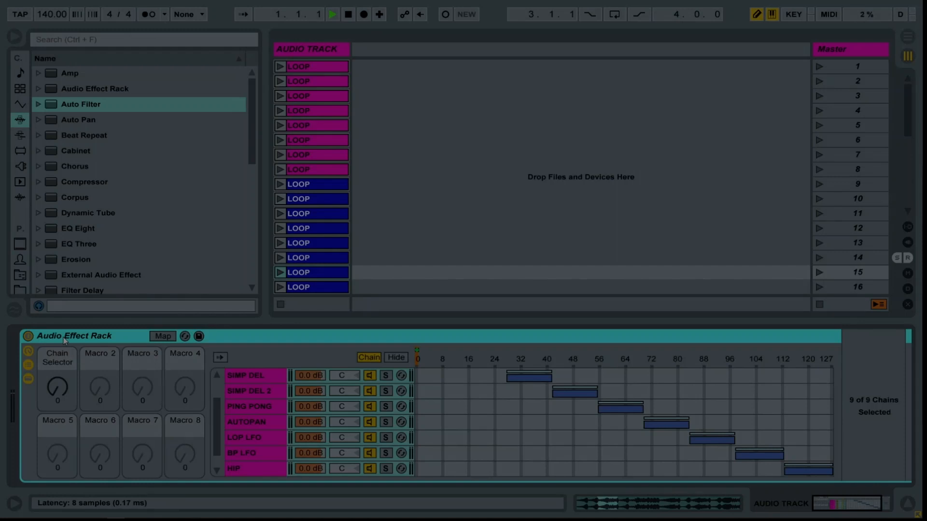
pyautogui.hotkey('ctrl', 'g')
pyautogui.click(30, 367)
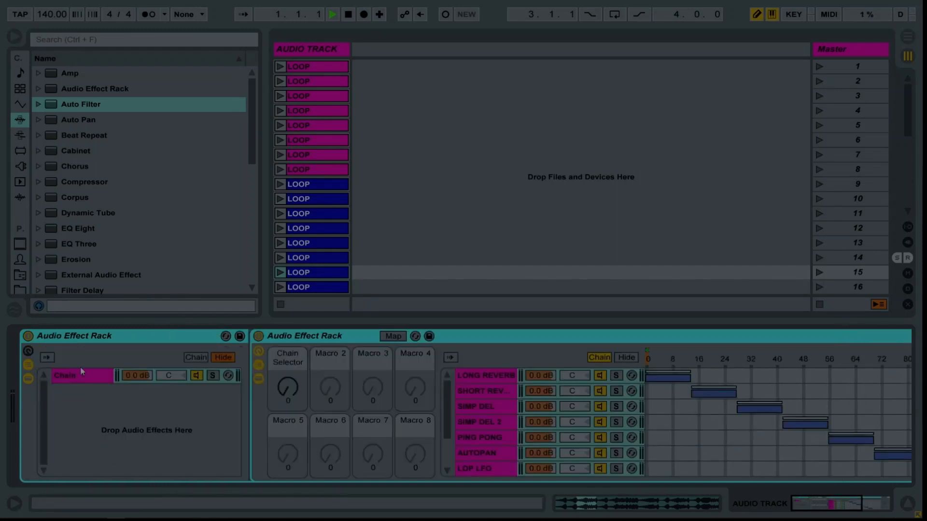
pyautogui.click(286, 341)
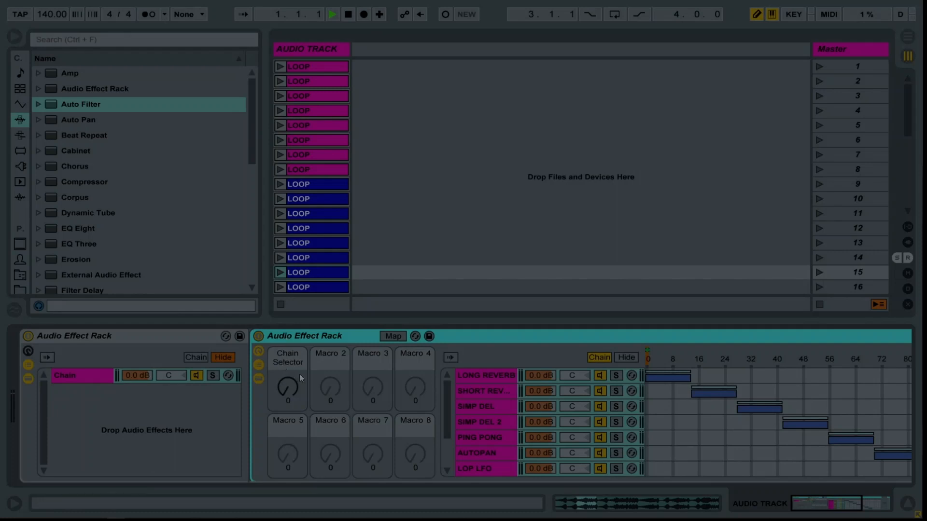
# Rename the outer rack's existing chain to WET.
pyautogui.click(90, 377)
pyautogui.hotkey('ctrl', 'r')
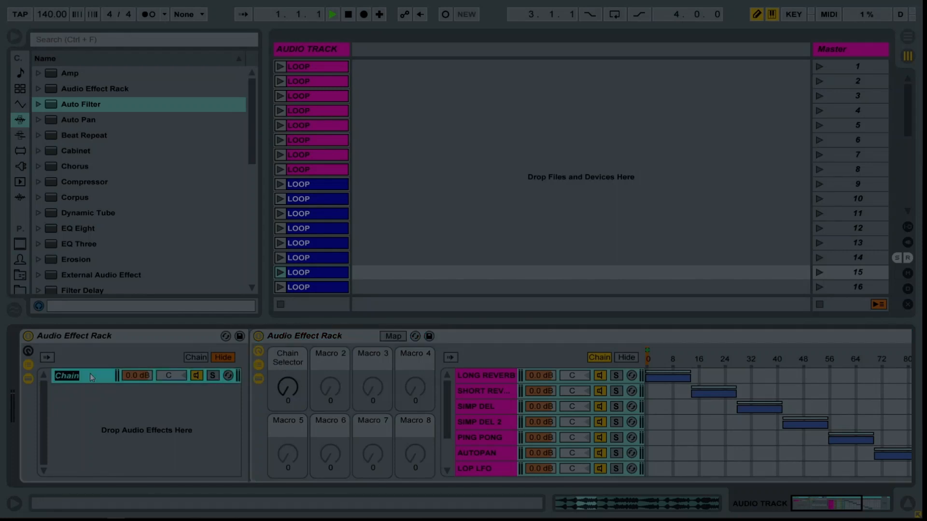
pyautogui.write('wet')
pyautogui.press('Return')
pyautogui.hotkey('ctrl', 'r')
pyautogui.write('WET')
pyautogui.press('Return')
# Create a second chain in the outer rack, name it DRY and place it above the WET chain.
pyautogui.rightClick(76, 402)
pyautogui.click(88, 414)
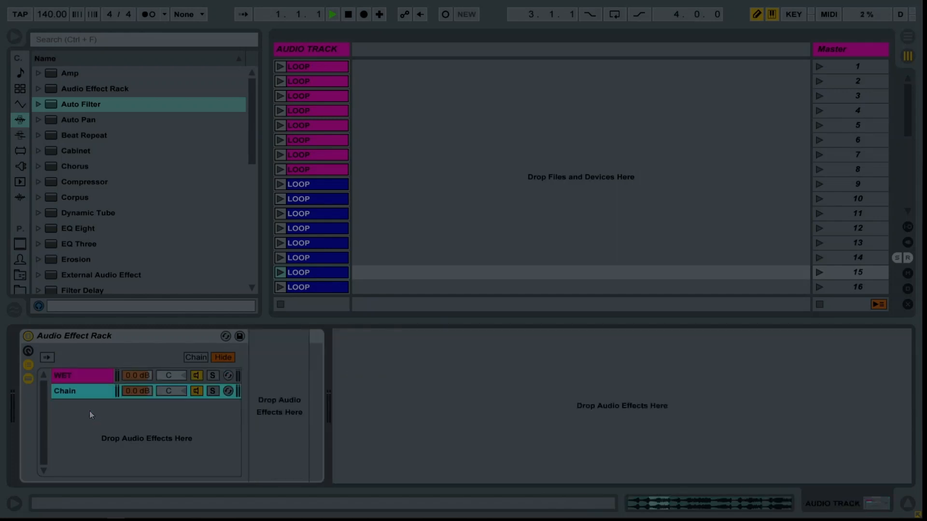
pyautogui.hotkey('ctrl', 'r')
pyautogui.write('DRY')
pyautogui.press('Return')
pyautogui.moveTo(86, 394); pyautogui.dragTo(89, 375)
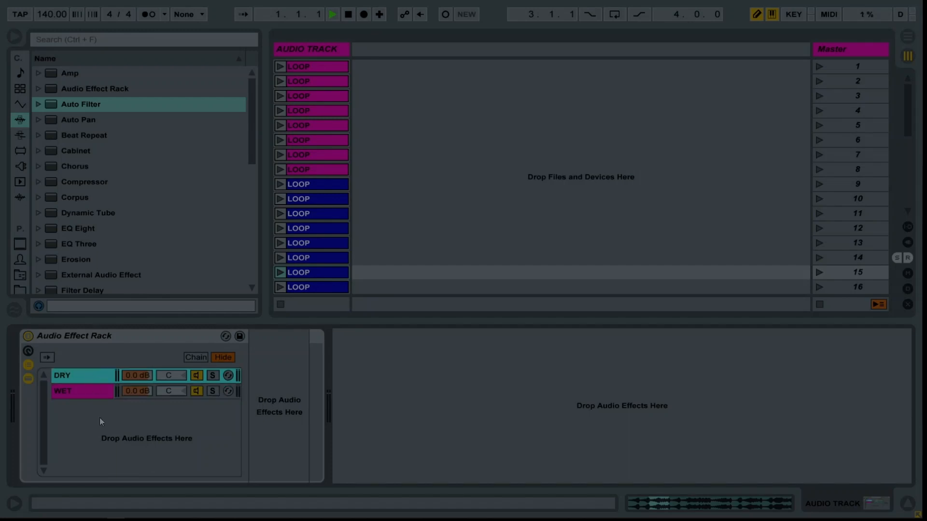
# Show the outer rack's chain select zones and extend both the DRY and WET zones across 0 to 127.
pyautogui.click(195, 358)
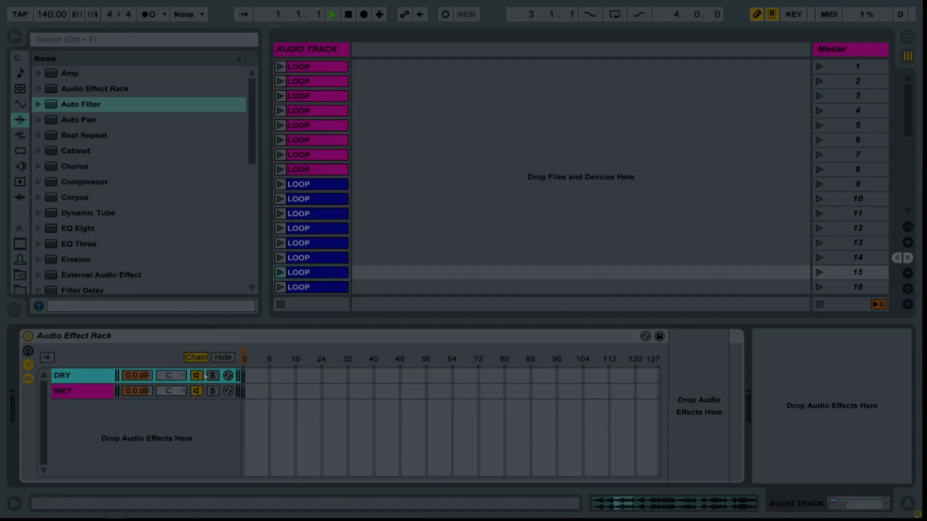
pyautogui.click(258, 390)
pyautogui.keyDown('shift'); pyautogui.click(66, 371); pyautogui.keyUp('shift')
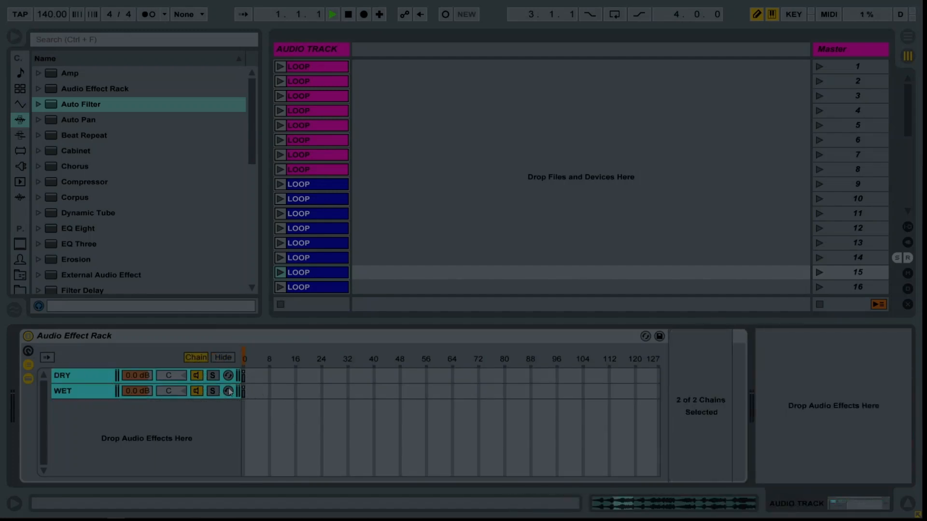
pyautogui.moveTo(245, 375); pyautogui.dragTo(682, 382)
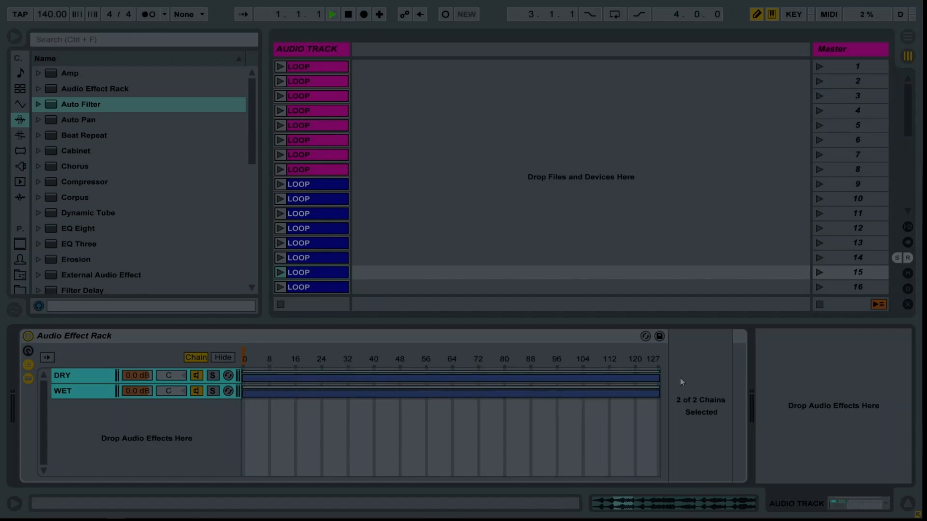
# Show the outer rack's macro controls and map its chain selector to Macro 1.
pyautogui.click(92, 393)
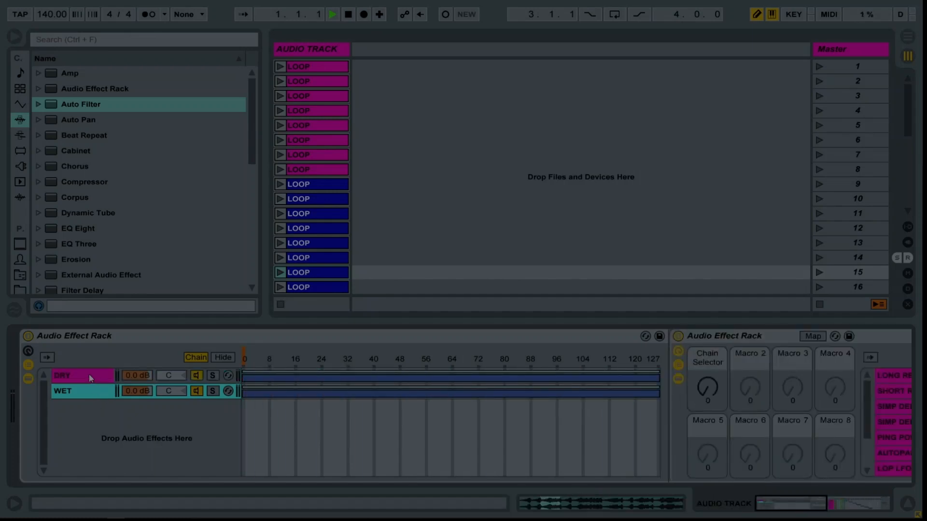
pyautogui.click(32, 354)
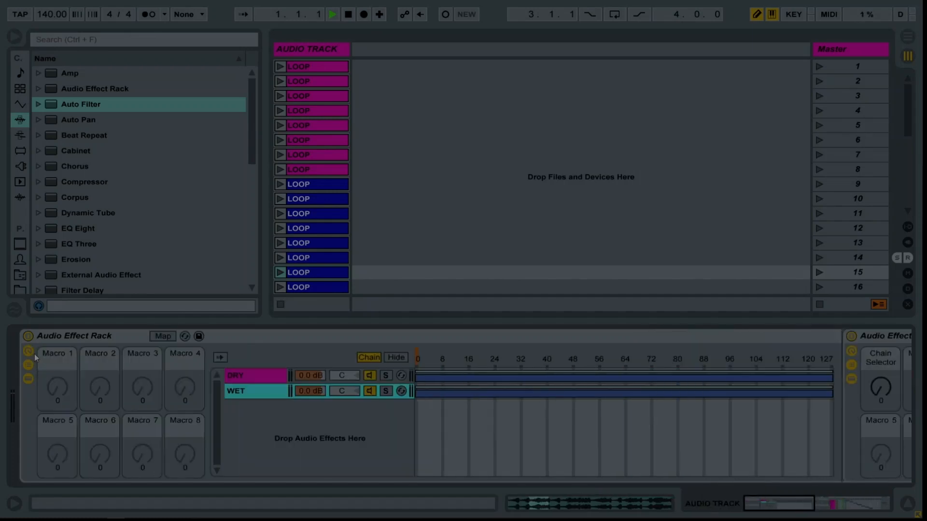
pyautogui.rightClick(418, 364)
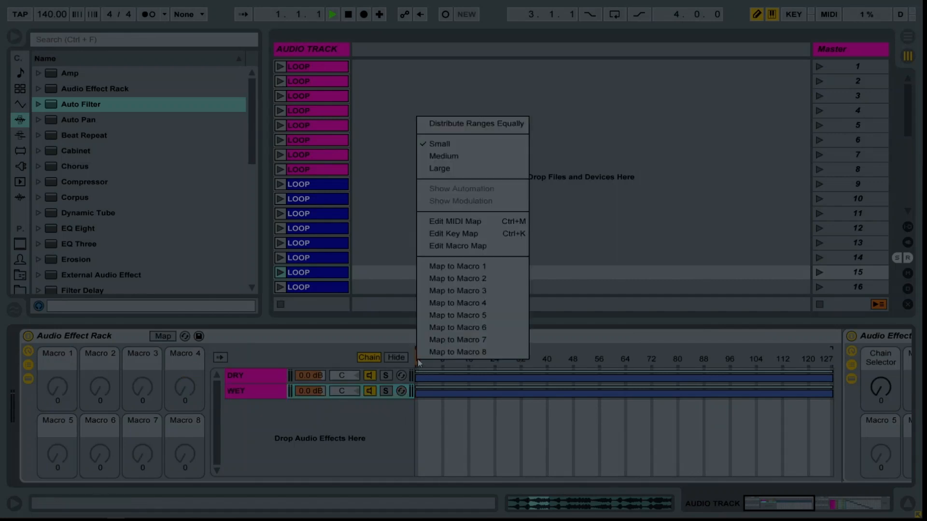
pyautogui.click(457, 267)
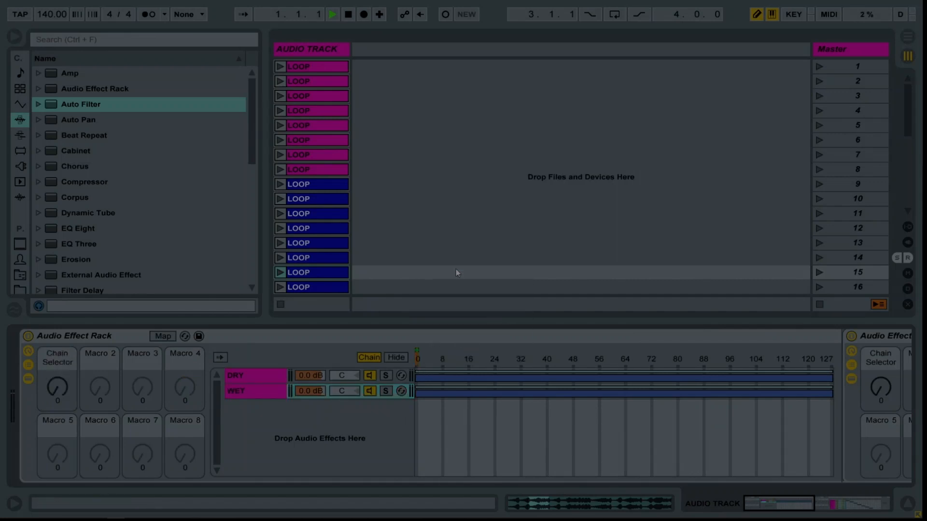
# Crossfade the chain zones across the full range, with DRY fading out towards 127 and WET fading in from 0.
pyautogui.click(413, 391)
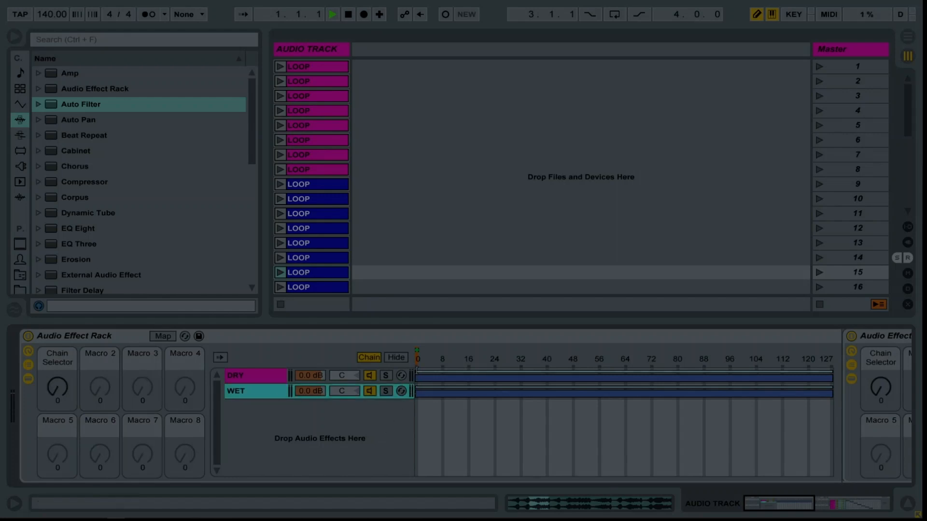
pyautogui.click(484, 374)
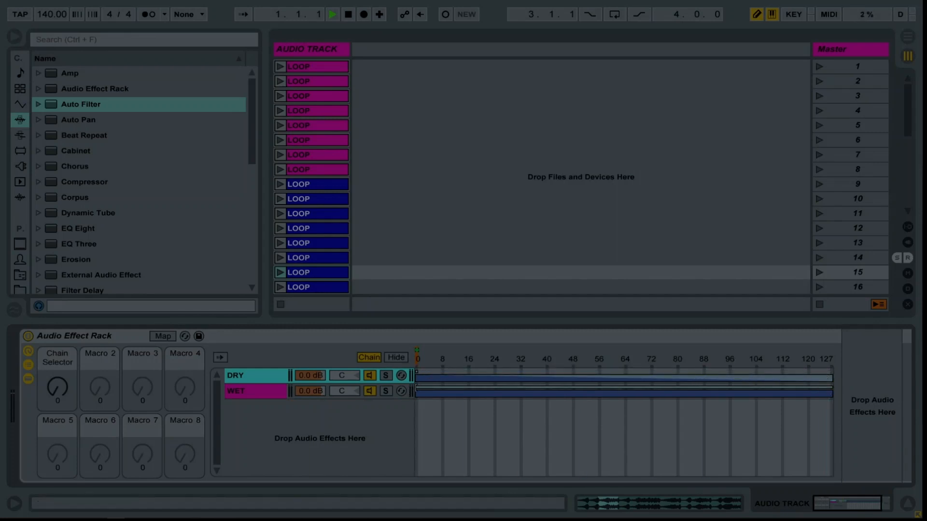
pyautogui.click(832, 372)
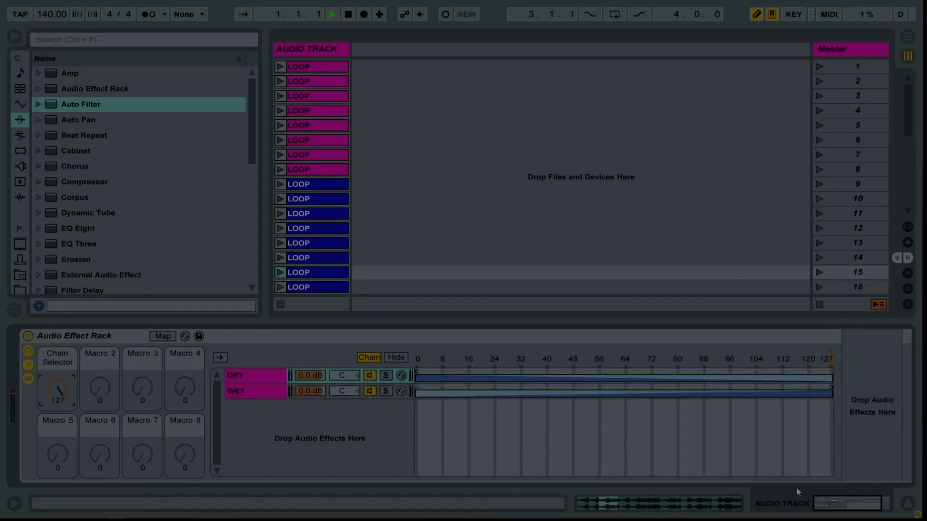
pyautogui.moveTo(822, 507); pyautogui.dragTo(748, 507)
pyautogui.click(263, 392)
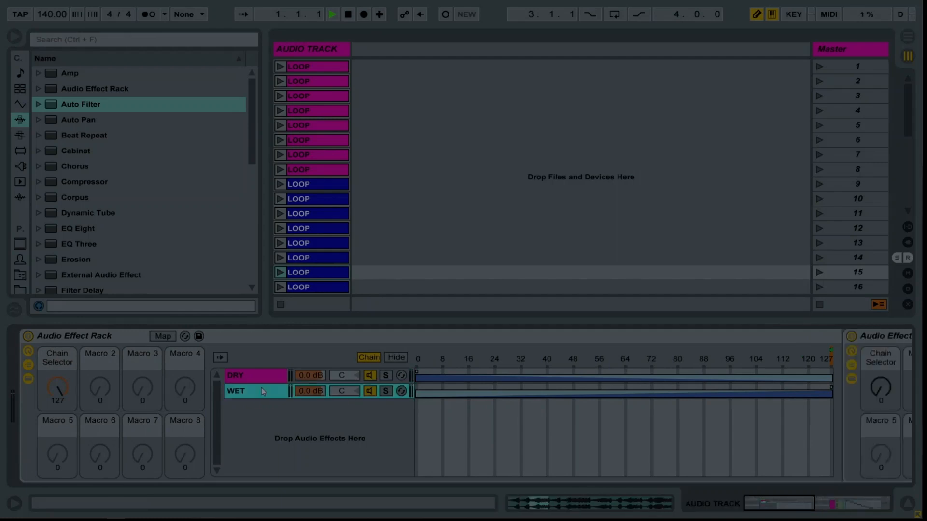
# Map the inner rack's Chain Selector macro to the outer rack's Macro 2 and hide the outer rack's nested devices.
pyautogui.rightClick(883, 389)
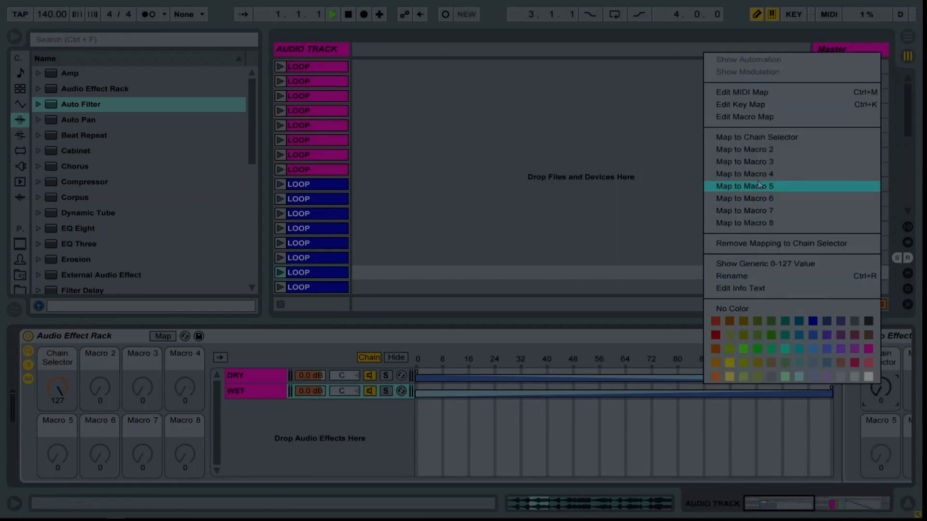
pyautogui.click(746, 150)
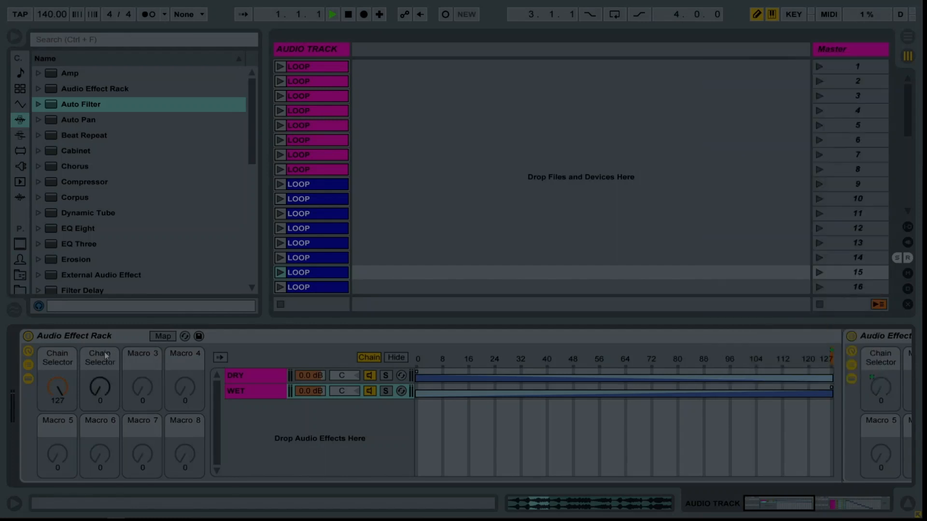
pyautogui.click(28, 380)
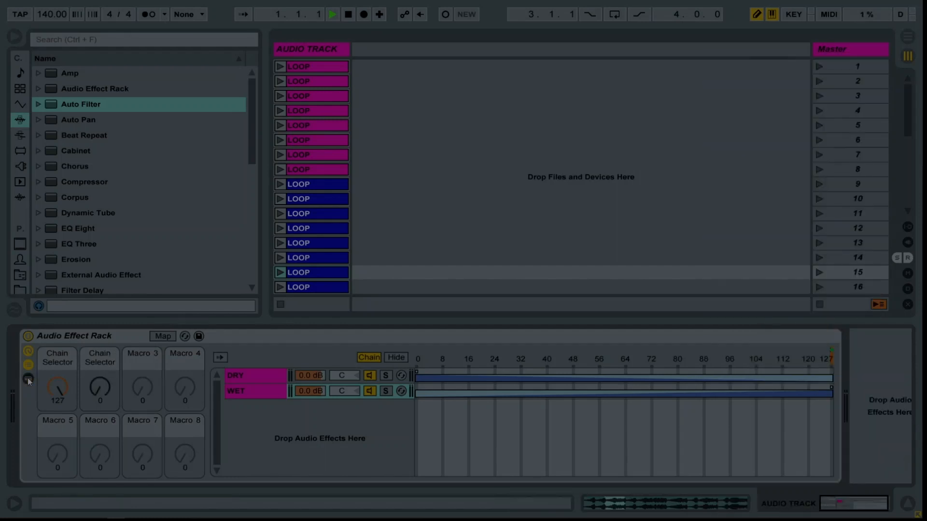
# Rename the outer rack's first macro to DRY/WET and select the second macro.
pyautogui.click(50, 365)
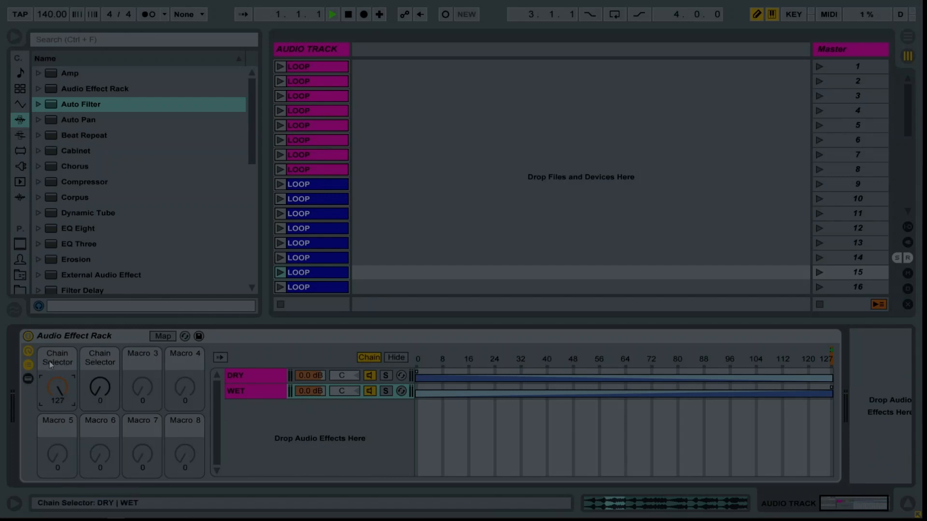
pyautogui.hotkey('ctrl', 'r')
pyautogui.write('dRY')
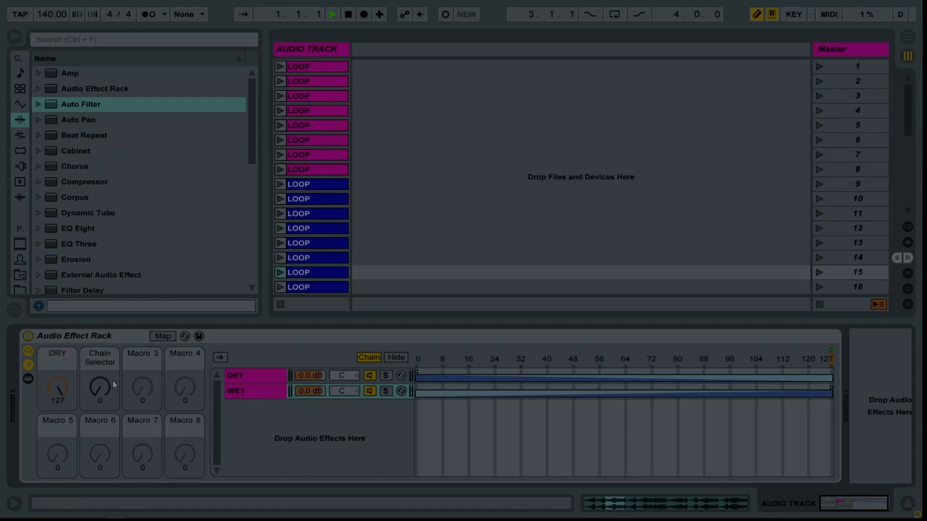
pyautogui.write('/WET')
pyautogui.click(100, 360)
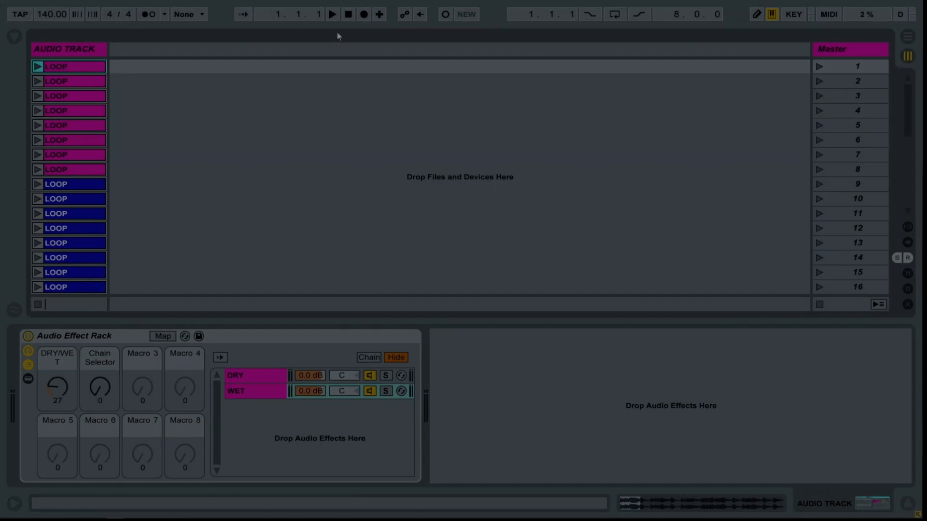
# Record the randomly triggered clips into the Arrangement up to bar 10, stop, and switch playback back to the Arrangement.
pyautogui.click(366, 16)
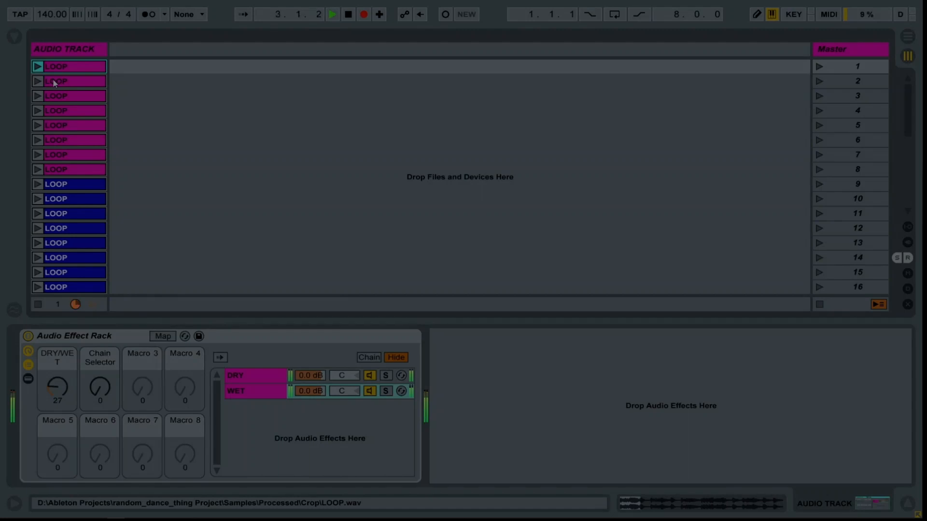
pyautogui.press('Tab')
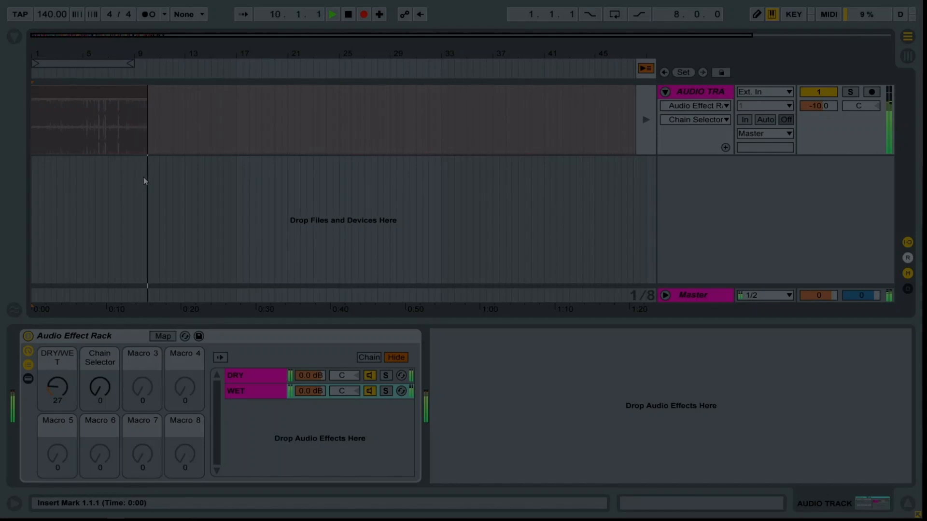
pyautogui.press('space')
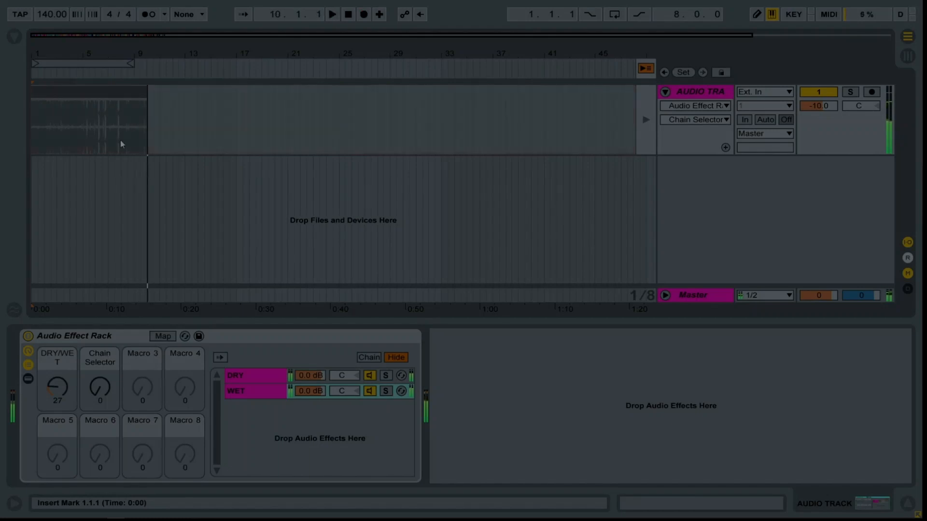
pyautogui.click(647, 69)
# Inspect individual recorded LOOP slices in the arrangement up to bar 9.
pyautogui.click(99, 98)
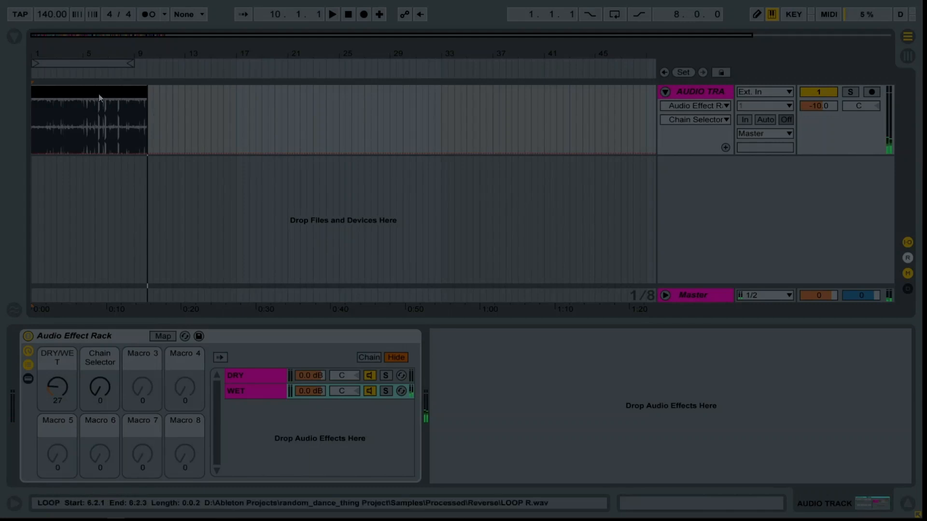
pyautogui.click(125, 96)
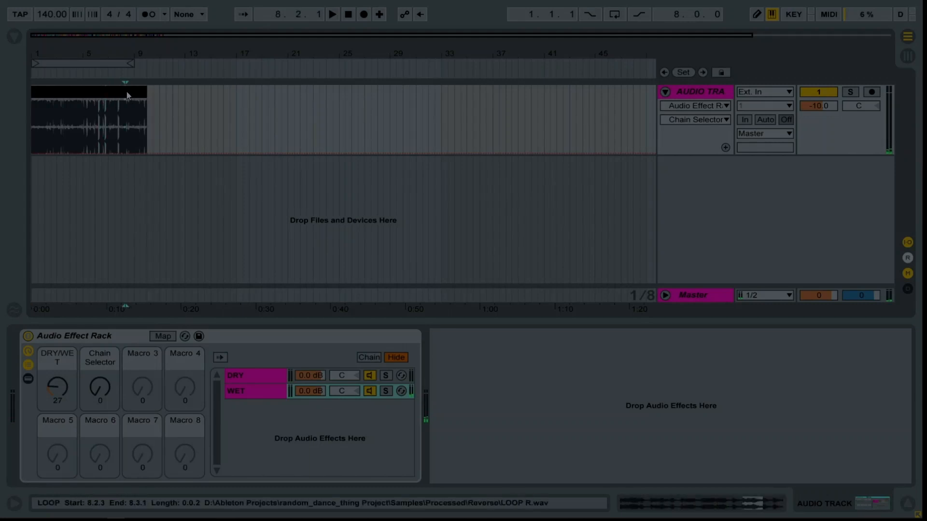
pyautogui.click(136, 96)
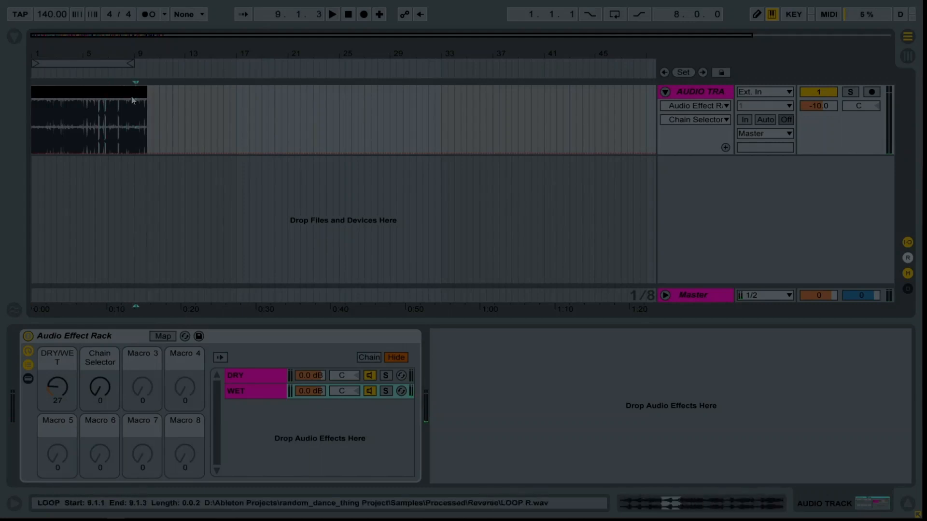
# Draw random up-and-down Chain Selector automation over the whole recorded part of the audio track, then leave draw mode.
pyautogui.click(98, 389)
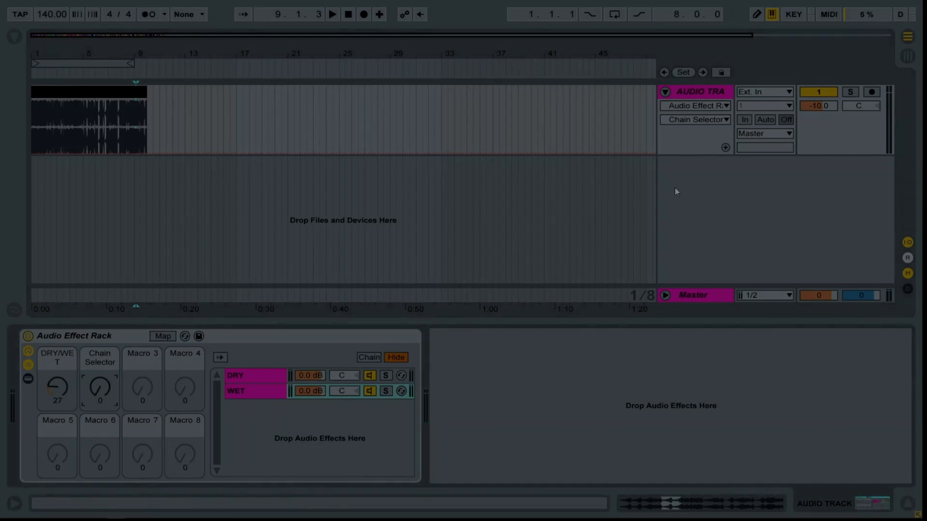
pyautogui.click(685, 139)
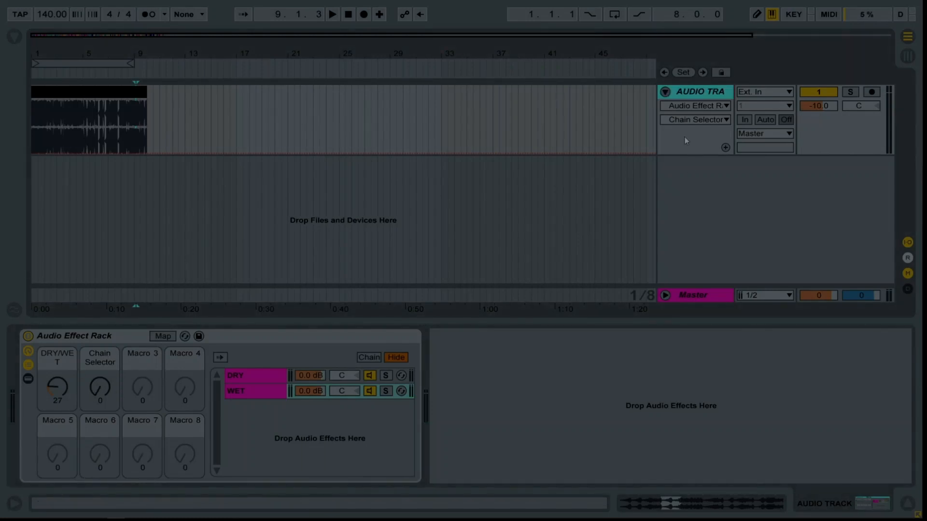
pyautogui.rightClick(177, 122)
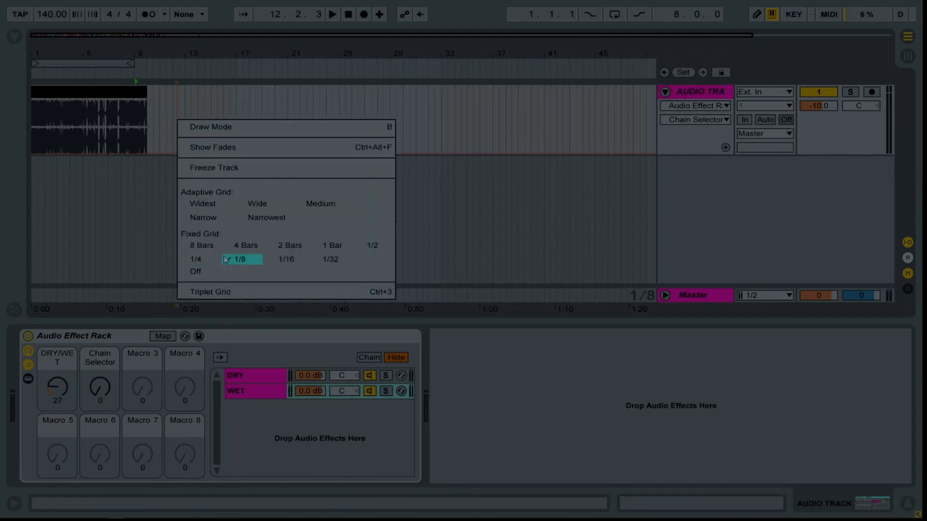
pyautogui.click(83, 116)
pyautogui.click(756, 15)
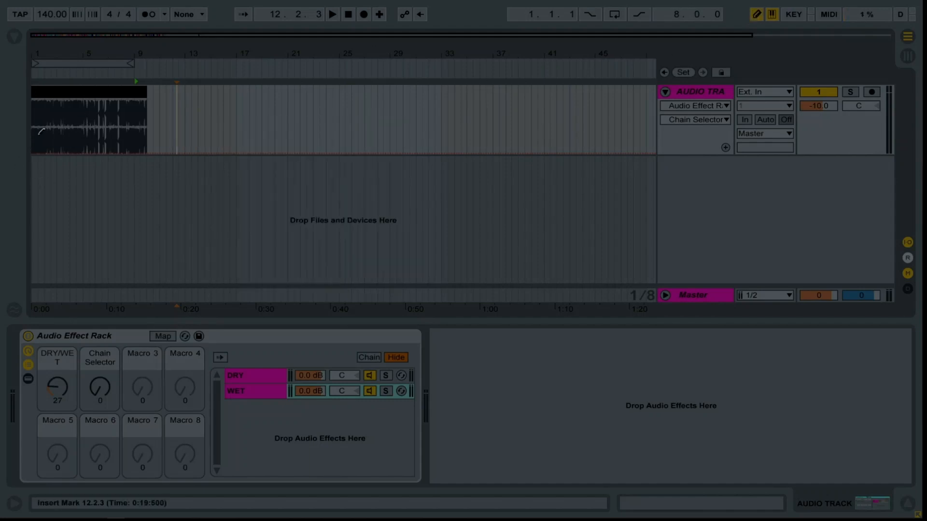
pyautogui.moveTo(33, 114)
pyautogui.mouseDown()
pyautogui.moveTo(42, 148)
pyautogui.moveTo(46, 115)
pyautogui.moveTo(75, 121)
pyautogui.moveTo(86, 100)
pyautogui.moveTo(97, 147)
pyautogui.moveTo(106, 130)
pyautogui.moveTo(115, 144)
pyautogui.moveTo(126, 137)
pyautogui.moveTo(128, 103)
pyautogui.moveTo(138, 147)
pyautogui.moveTo(149, 125)
pyautogui.mouseUp()
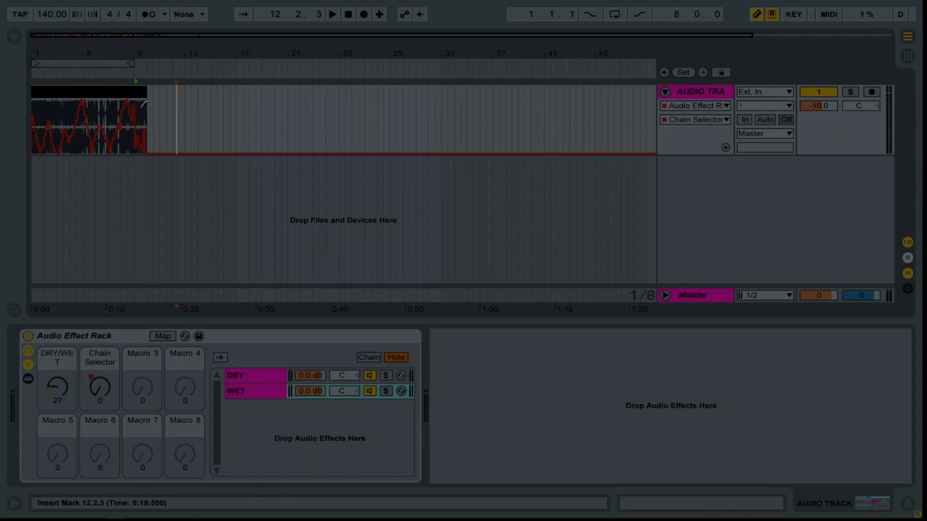
pyautogui.hotkey('ctrl', 'b')
# Play the automated arrangement from the start with looping over the first eight bars turned on.
pyautogui.click(72, 92)
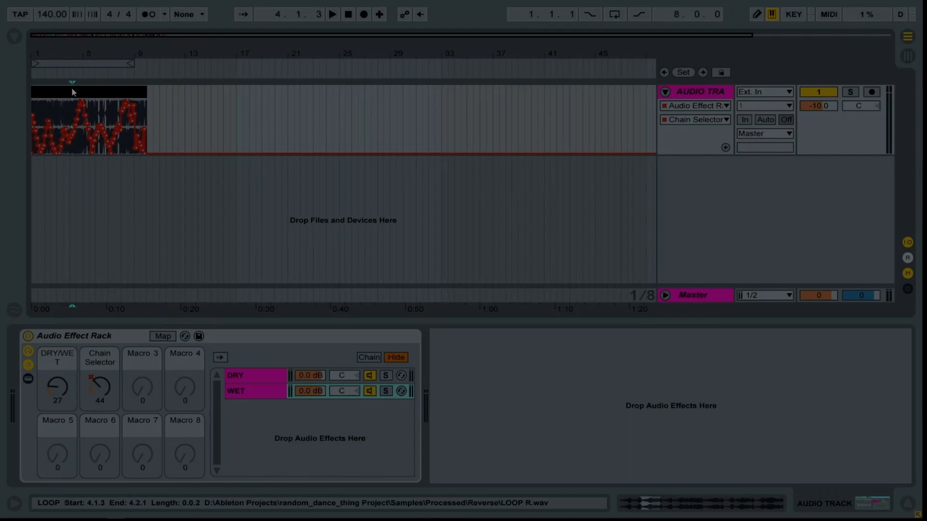
pyautogui.press('space')
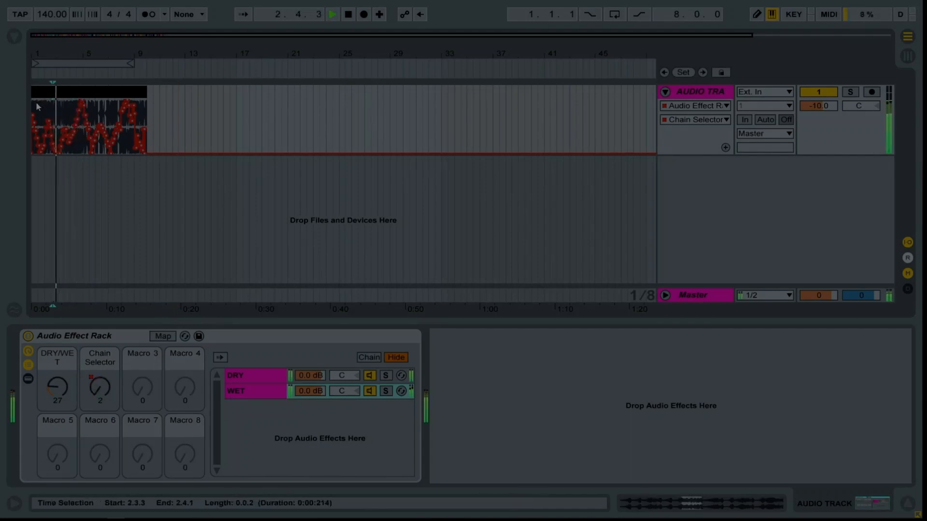
pyautogui.click(348, 14)
pyautogui.press('space')
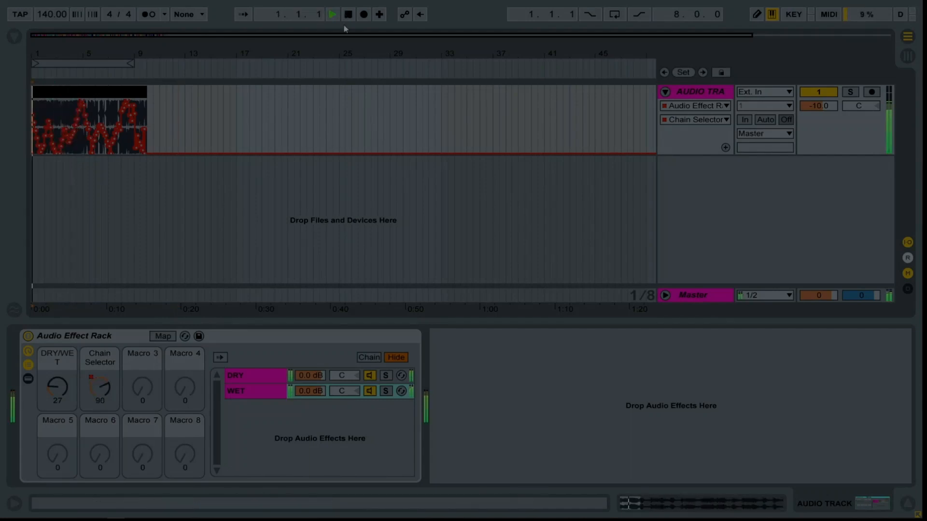
pyautogui.click(616, 15)
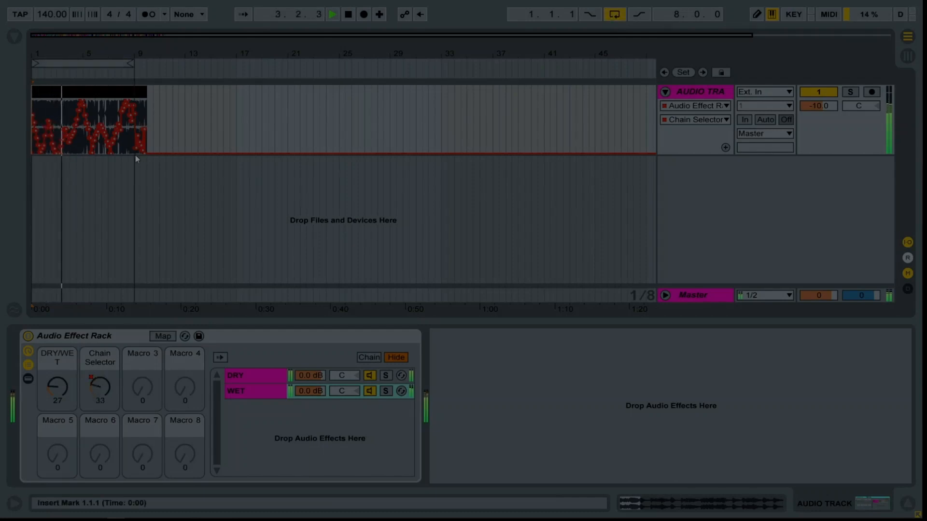
# Add a Limiter after the Audio Effect Rack with 24 dB gain, a -2.81 dB ceiling, automatic release off and a 27.2 ms release.
pyautogui.click(14, 36)
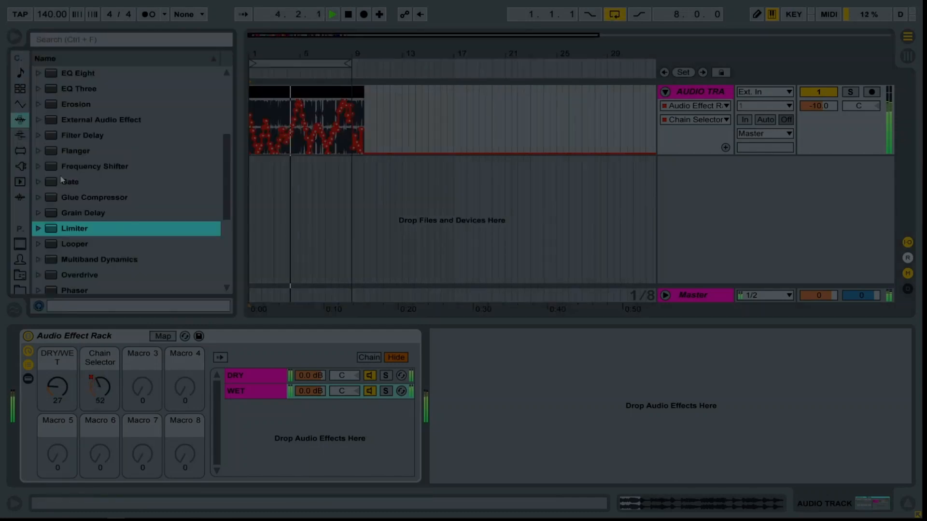
pyautogui.doubleClick(77, 229)
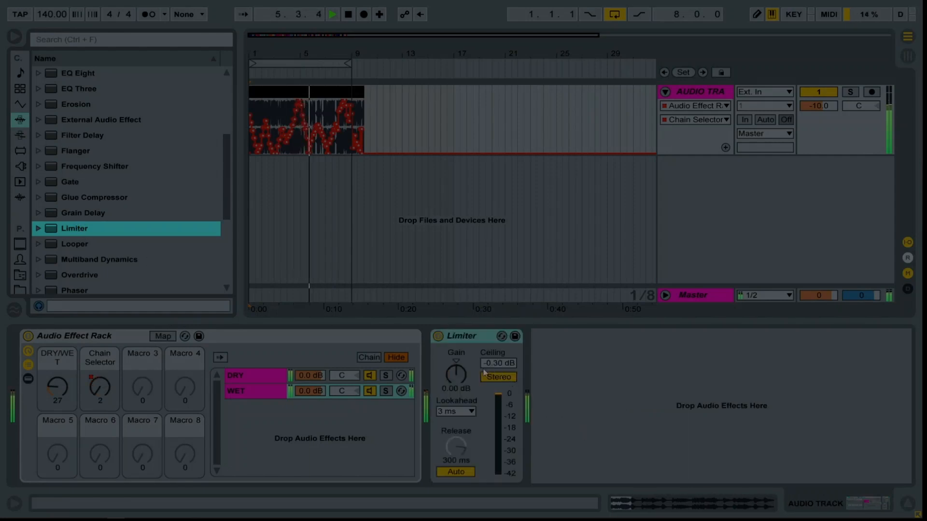
pyautogui.moveTo(493, 363); pyautogui.dragTo(458, 333)
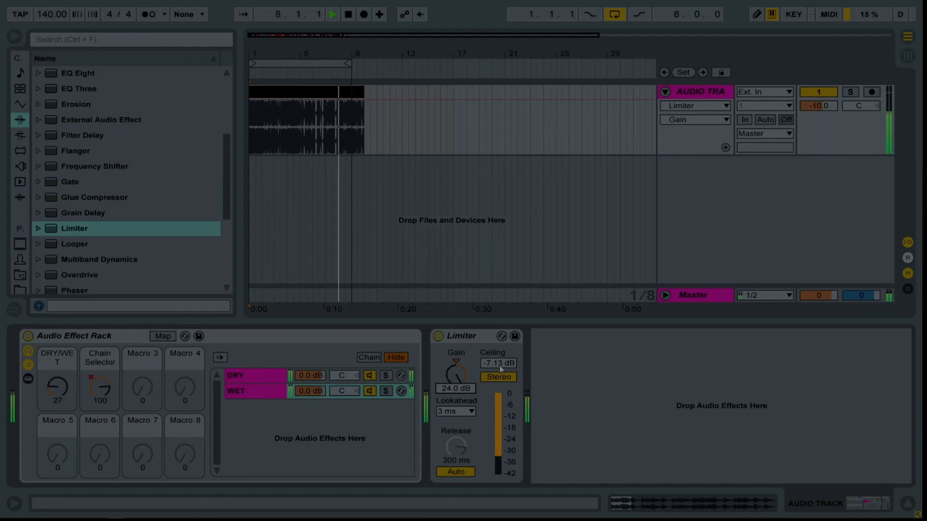
pyautogui.moveTo(497, 363); pyautogui.dragTo(497, 354)
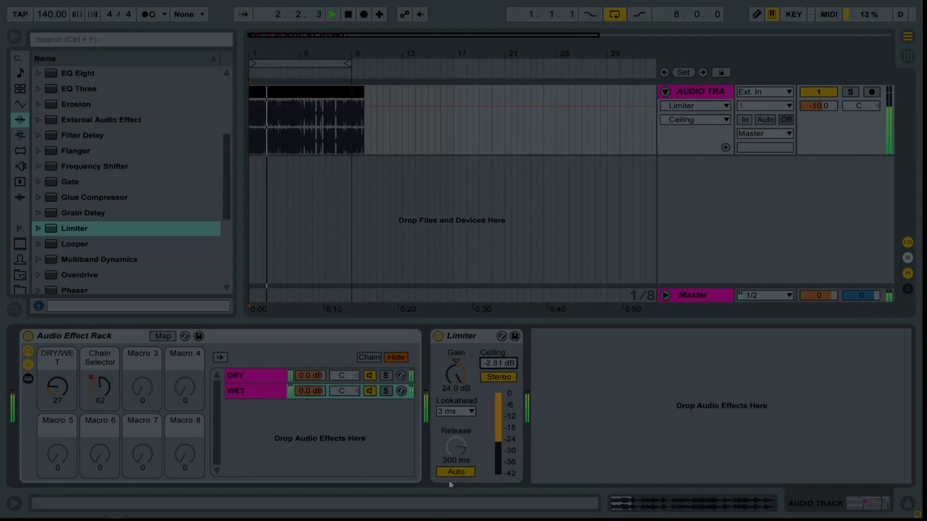
pyautogui.click(452, 473)
pyautogui.moveTo(456, 449); pyautogui.dragTo(455, 465)
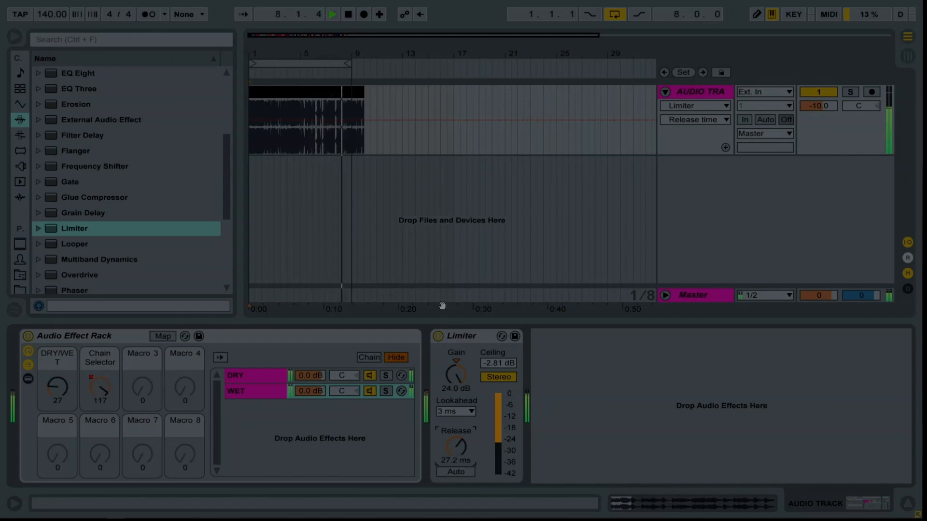
# Stop the arrangement playback and switch to the Session View with the LOOP clips.
pyautogui.press('space')
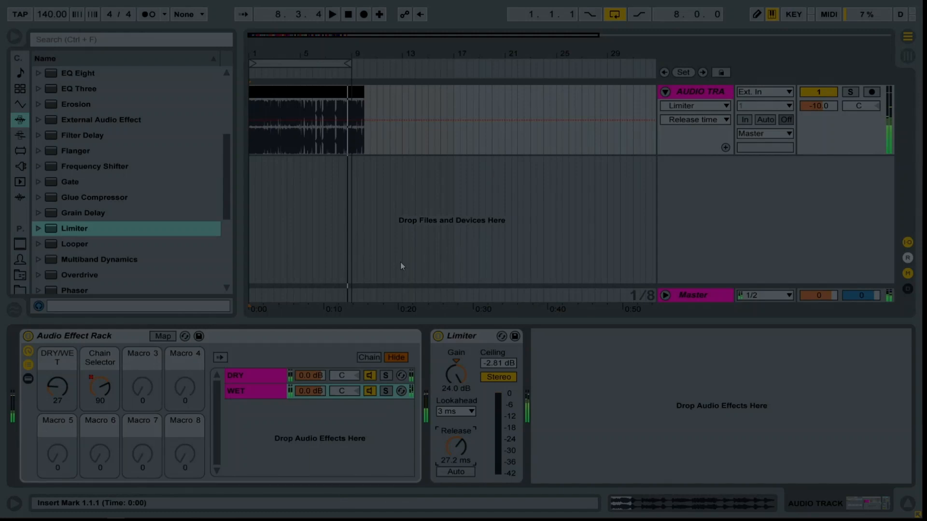
pyautogui.press('Tab')
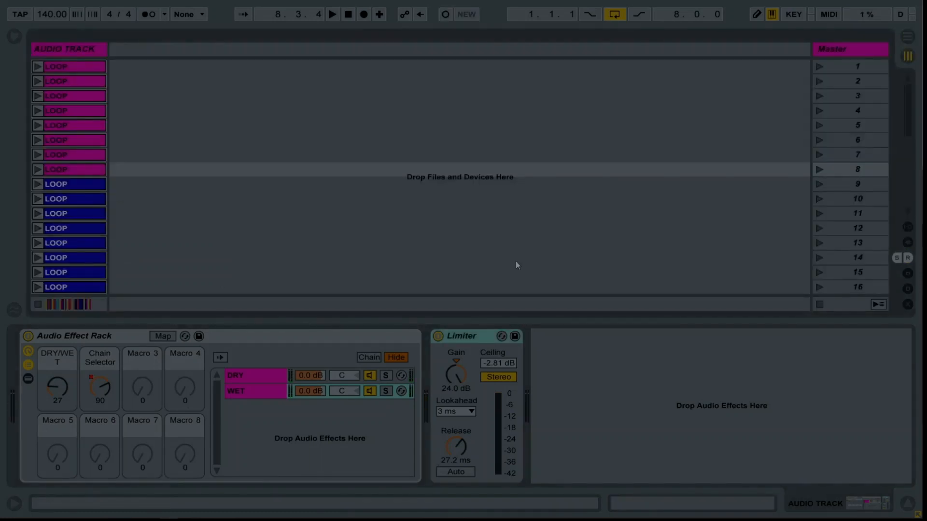